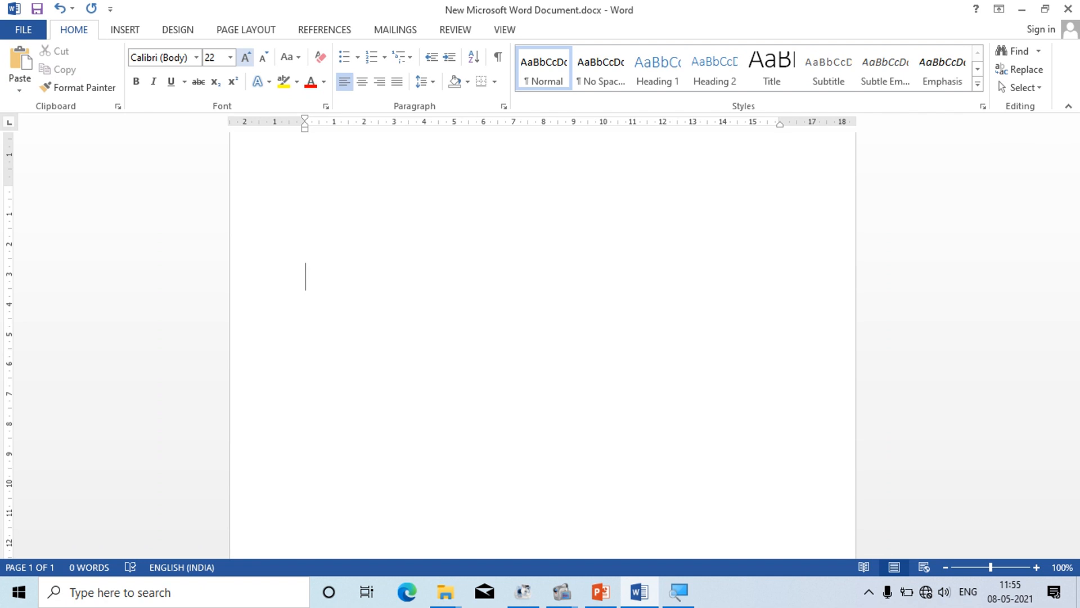
Enter the text "A2" on the first line of the blank document.
{"action": "type", "text": "a"}
{"action": "key", "text": "BackSpace"}
{"action": "type", "text": "A"}
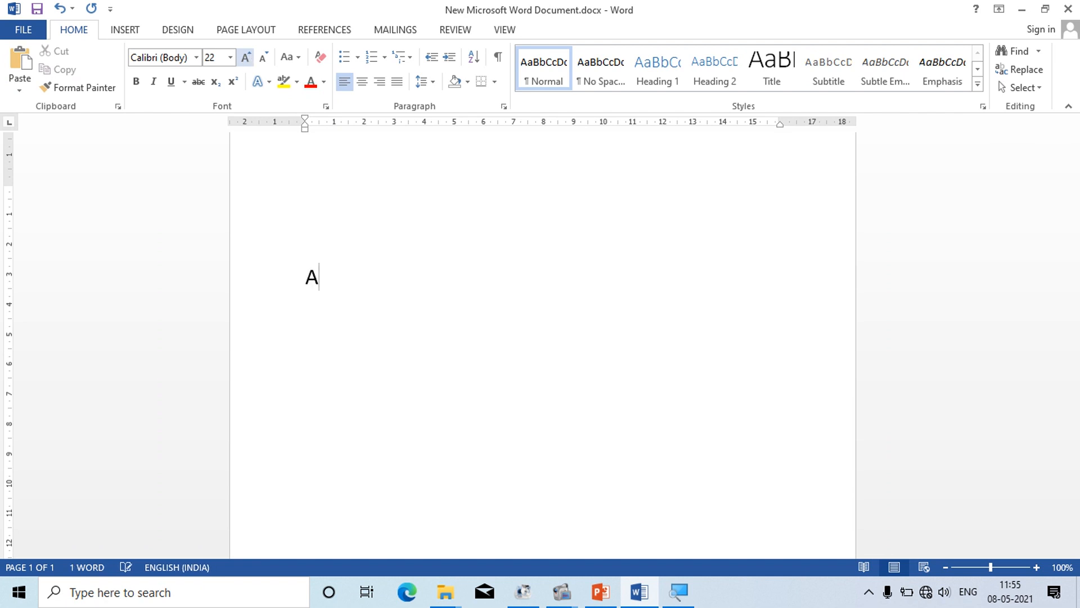
{"action": "type", "text": "2"}
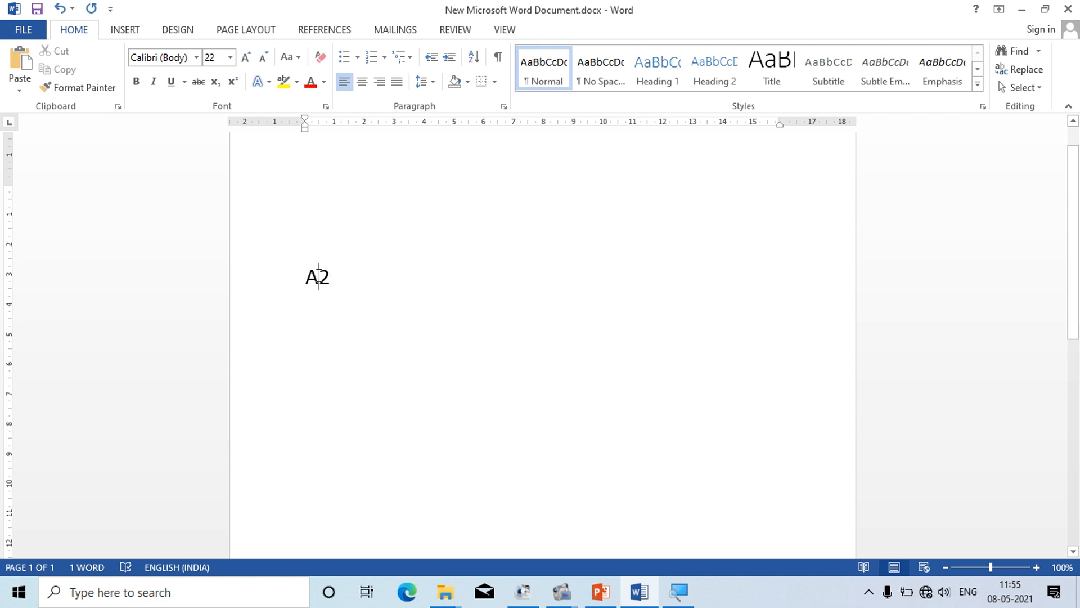
Format the 2 in "A2" as superscript through the font settings.
{"action": "key", "text": "shift+Left"}
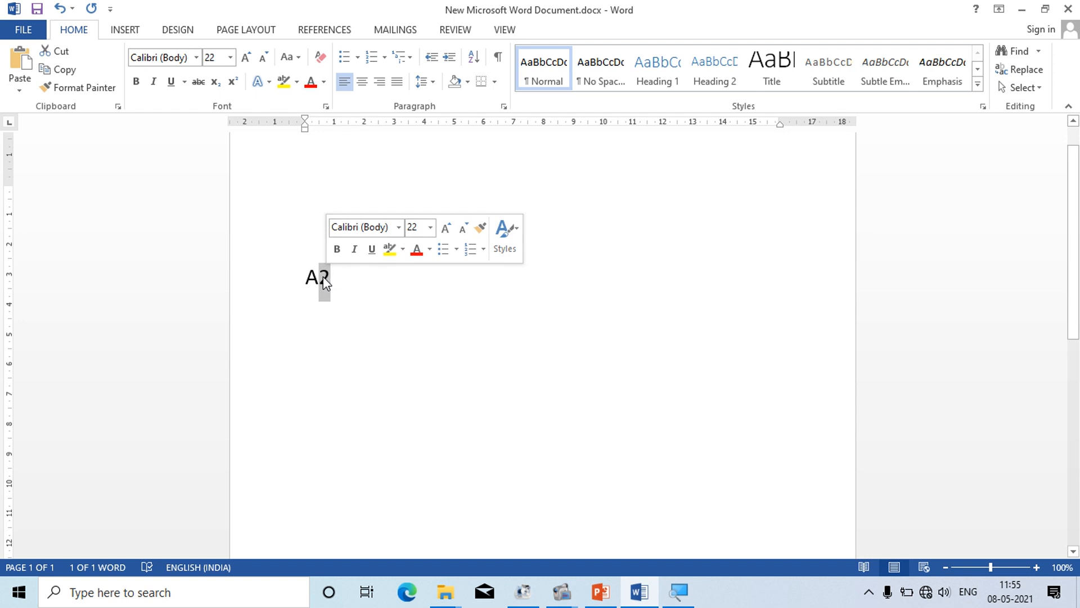
{"action": "right_click", "coordinate": [324, 277]}
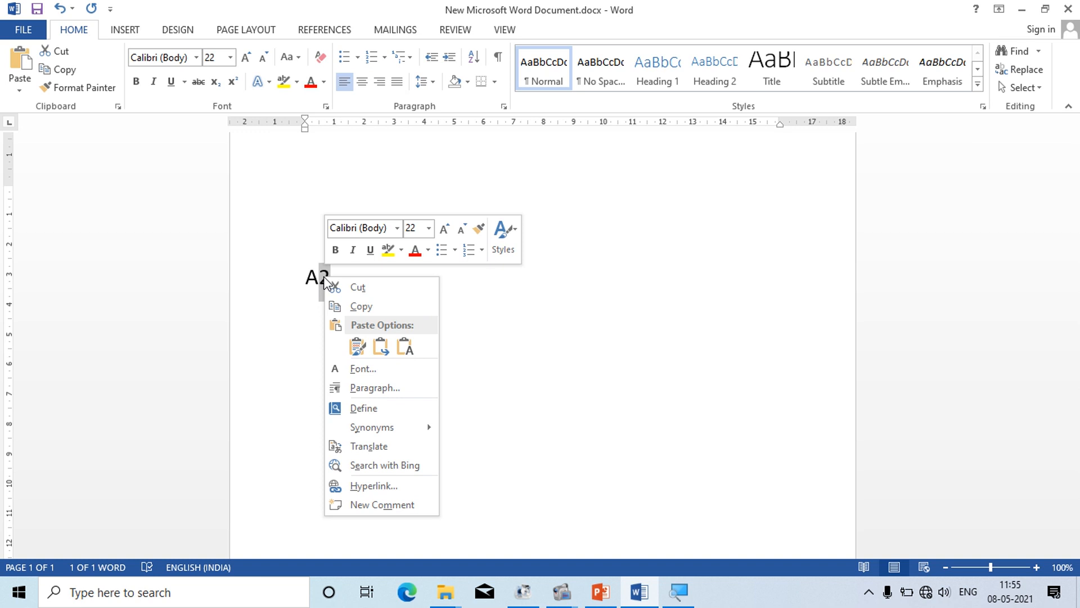
{"action": "left_click", "coordinate": [356, 367]}
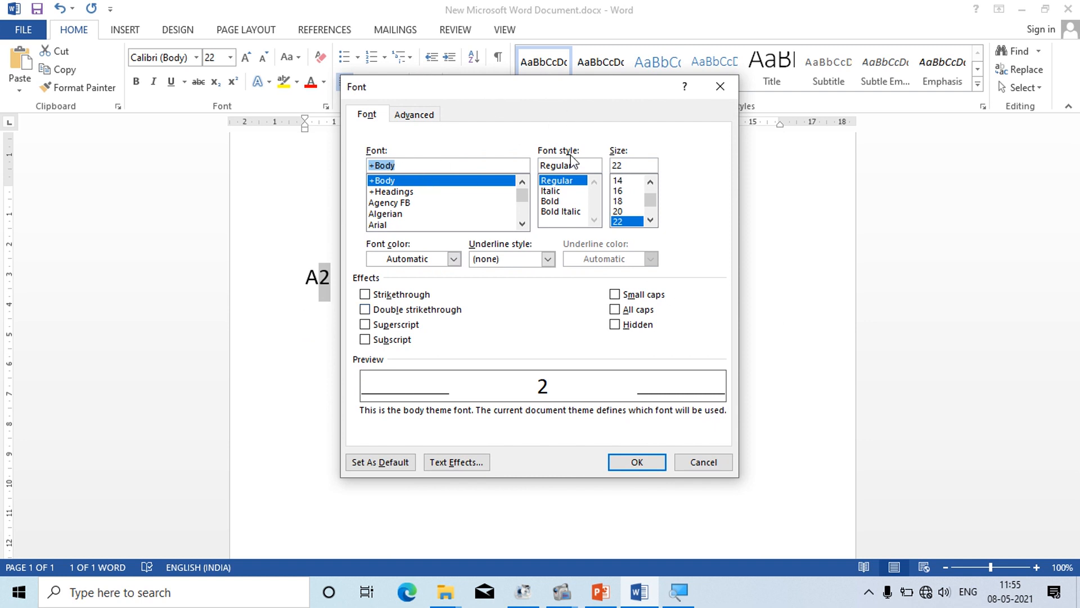
{"action": "left_click", "coordinate": [364, 325]}
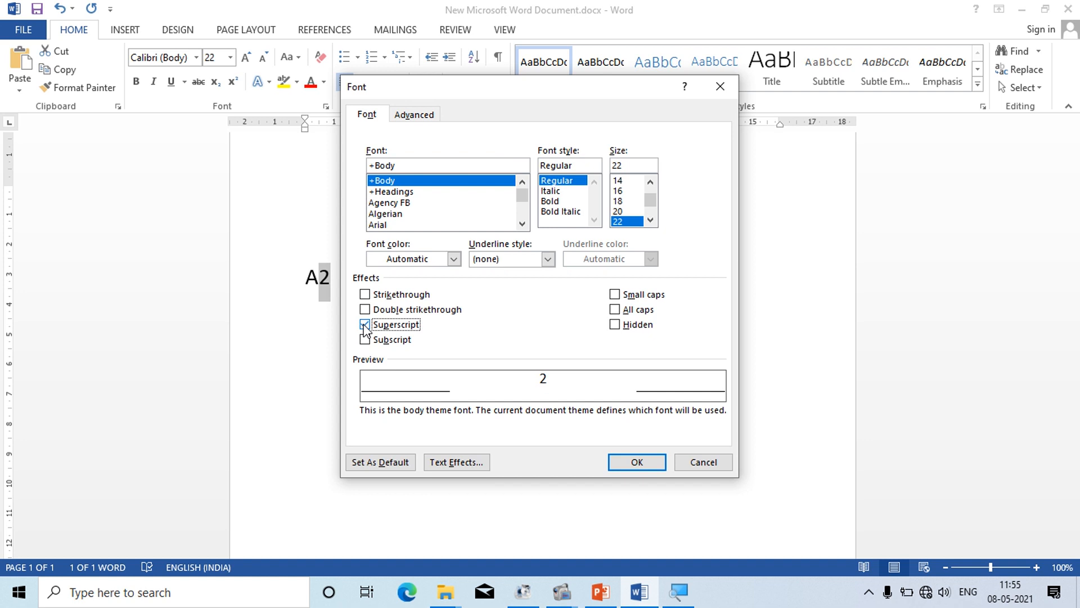
{"action": "left_click", "coordinate": [637, 462]}
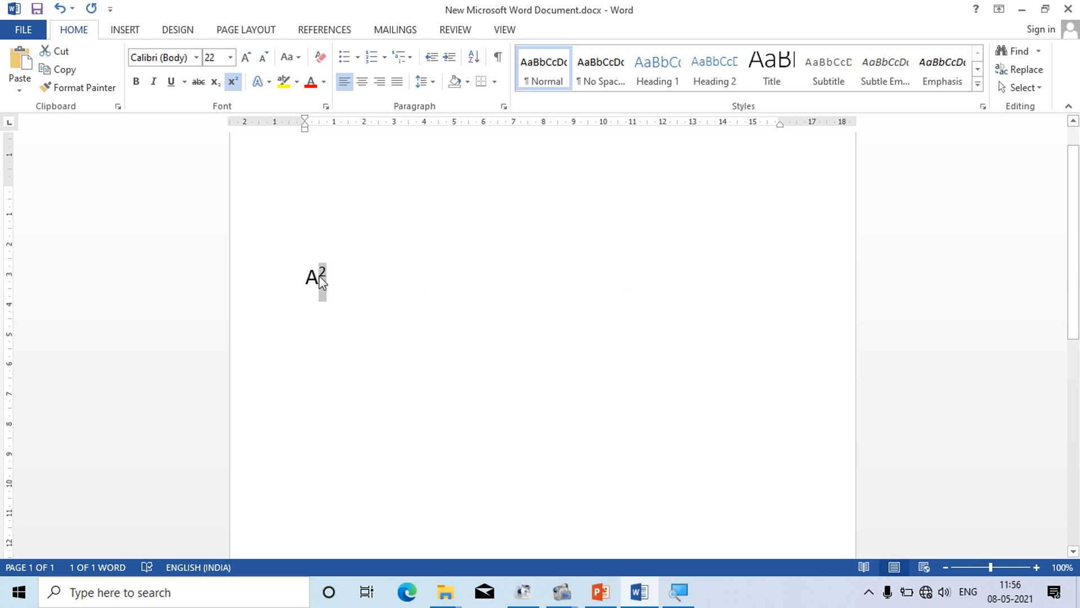
{"action": "left_click", "coordinate": [336, 279]}
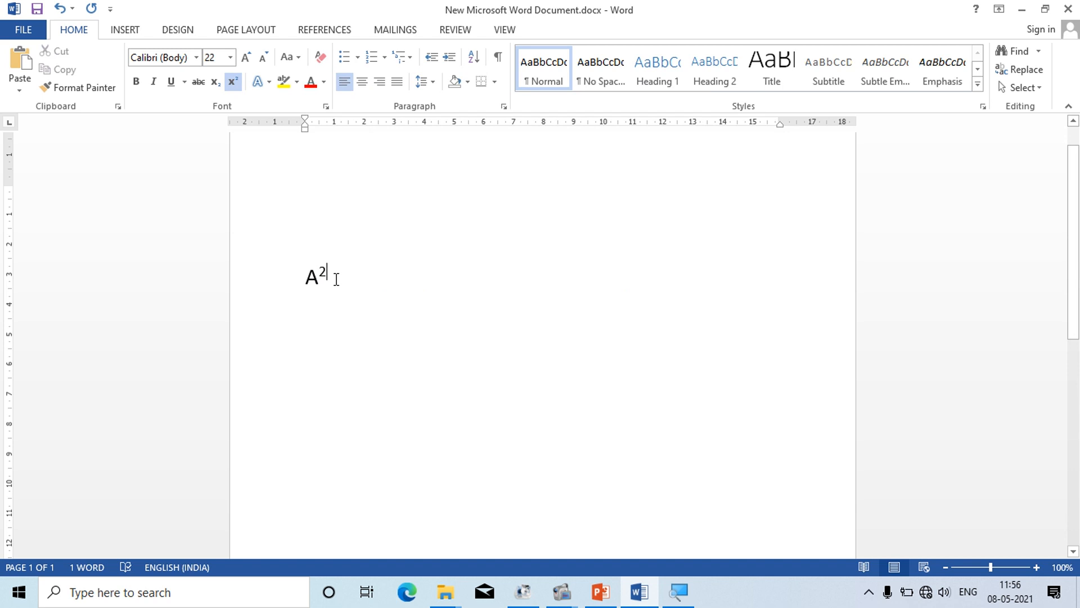
Add a second line reading "A2" and enlarge it to 36 pt.
{"action": "key", "text": "Return"}
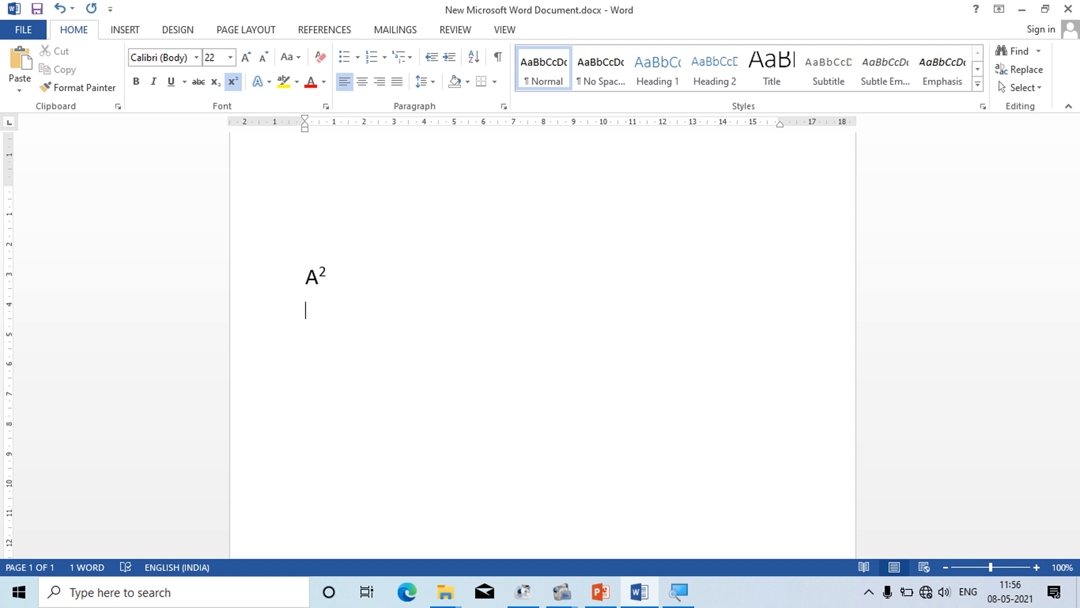
{"action": "type", "text": "A2"}
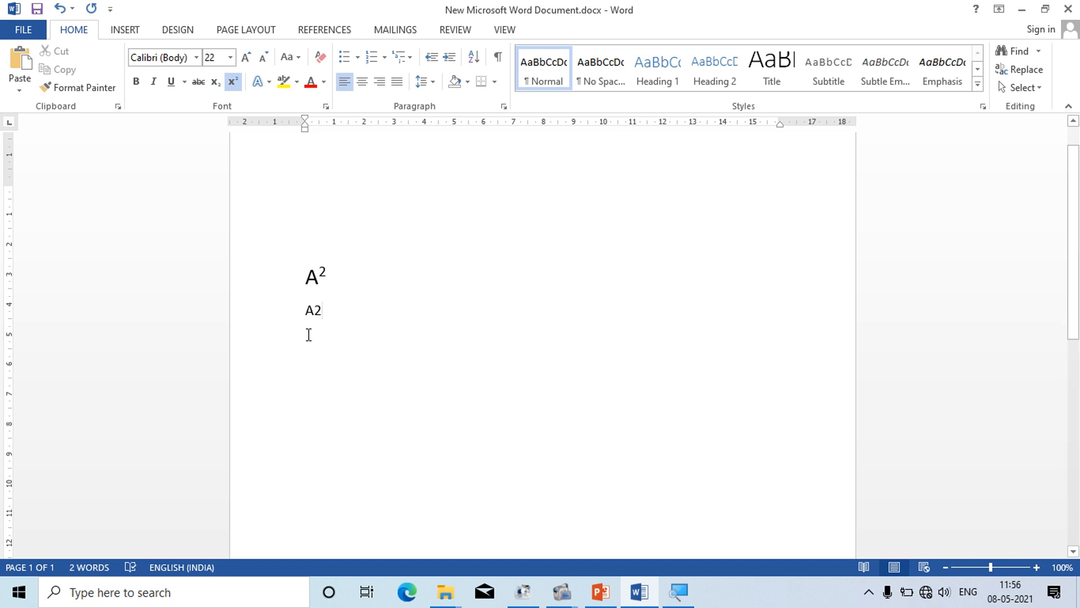
{"action": "double_click", "coordinate": [315, 312]}
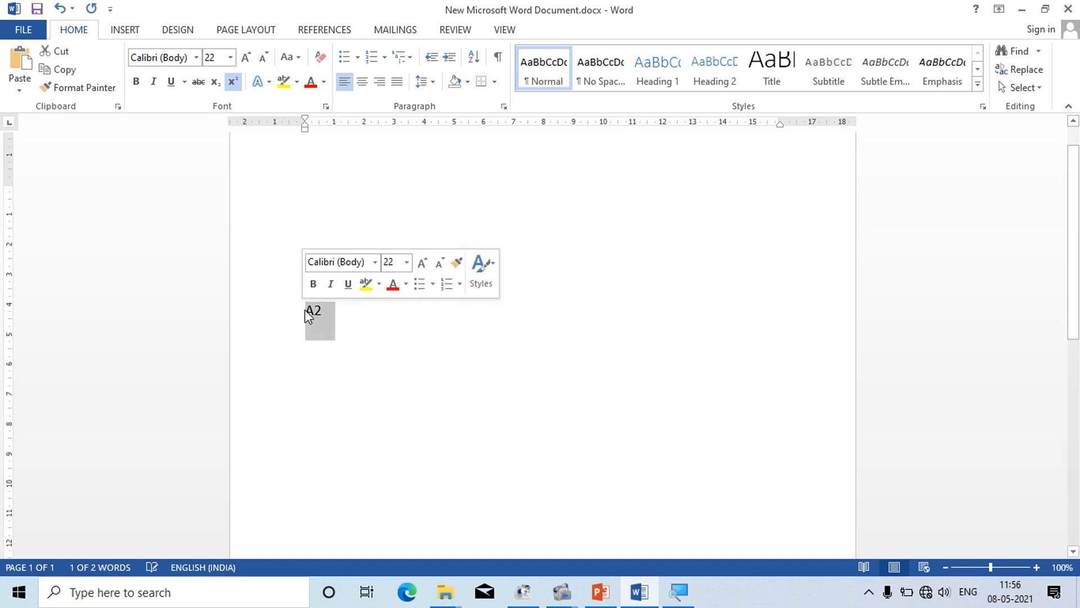
{"action": "left_click", "coordinate": [430, 271]}
{"action": "left_click", "coordinate": [430, 271]}
{"action": "left_click", "coordinate": [430, 271]}
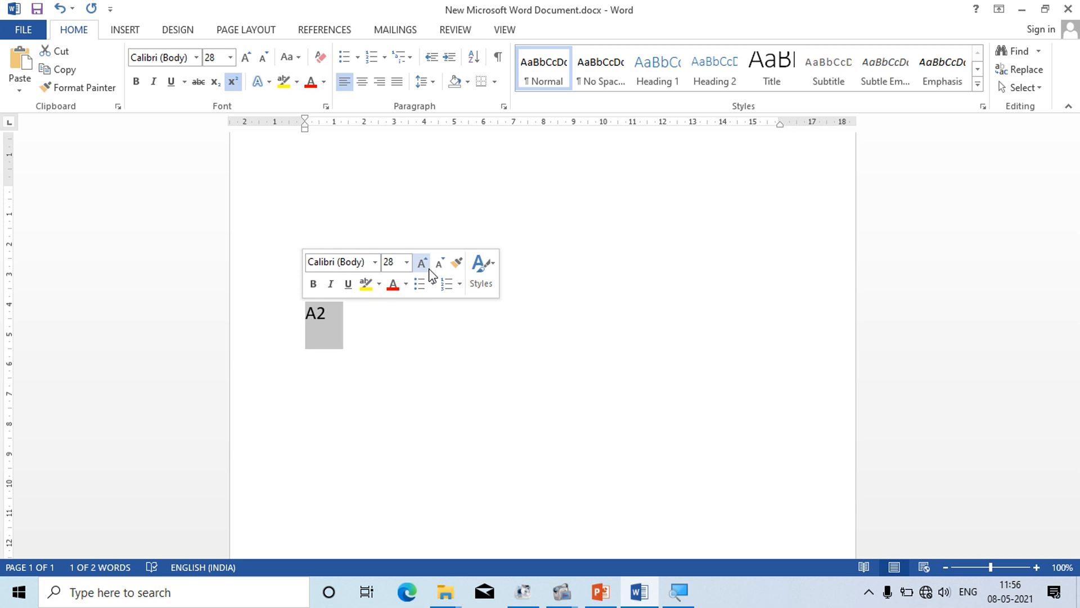
{"action": "left_click", "coordinate": [430, 271]}
{"action": "left_click", "coordinate": [391, 314]}
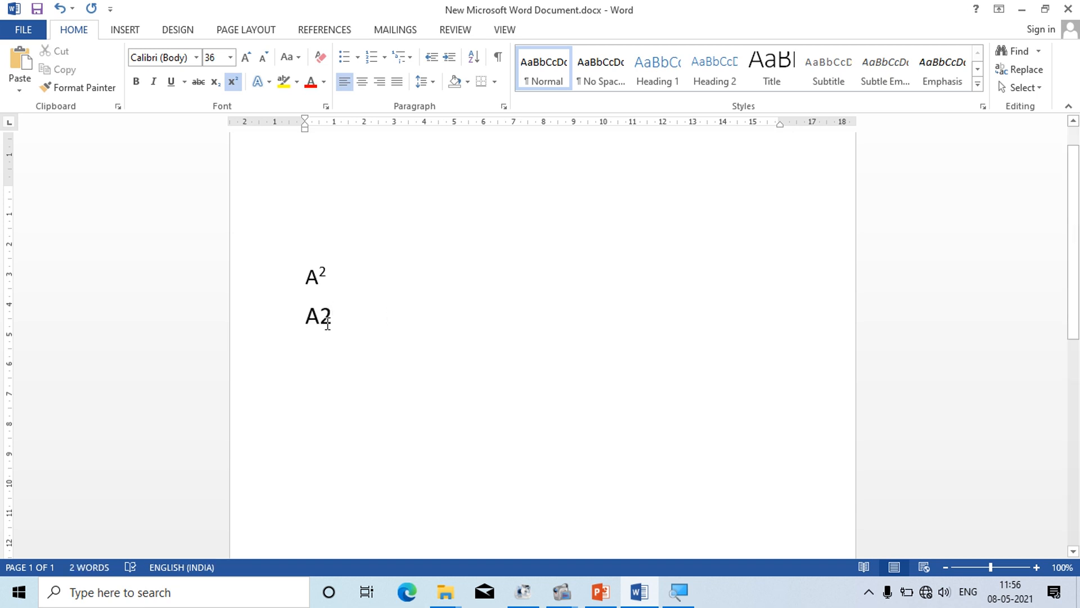
Format the 2 on the second line as subscript instead of superscript through the font settings.
{"action": "left_click_drag", "start_coordinate": [333, 316], "coordinate": [322, 314]}
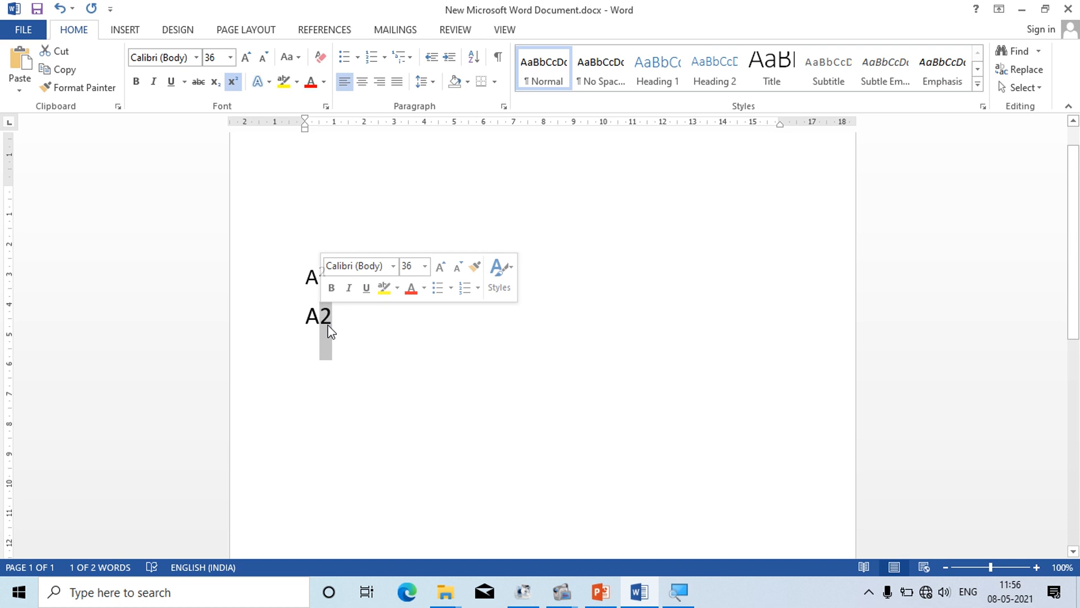
{"action": "right_click", "coordinate": [325, 322]}
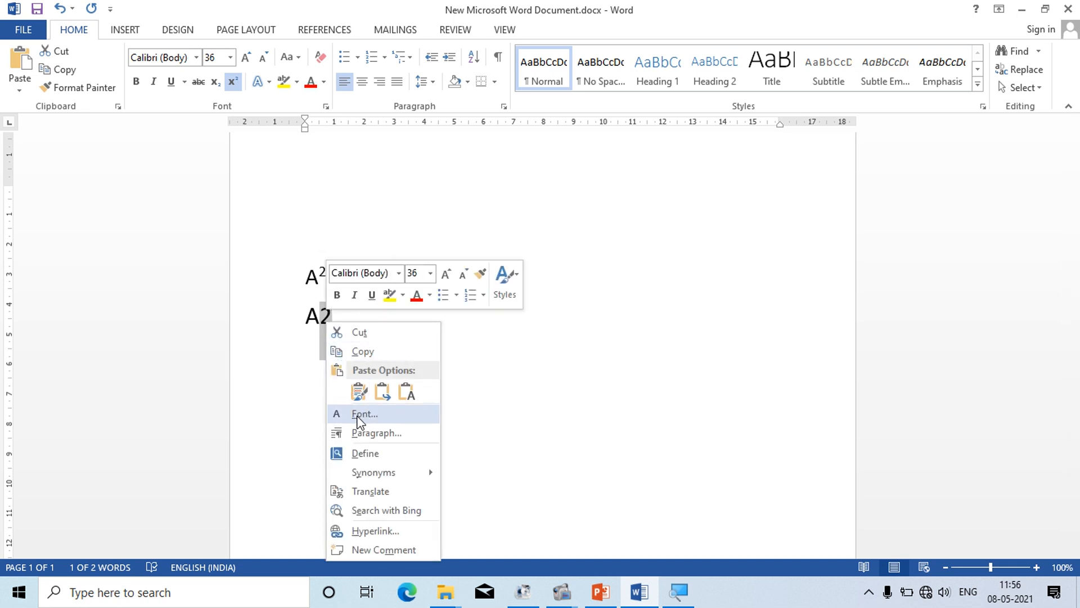
{"action": "left_click", "coordinate": [360, 421]}
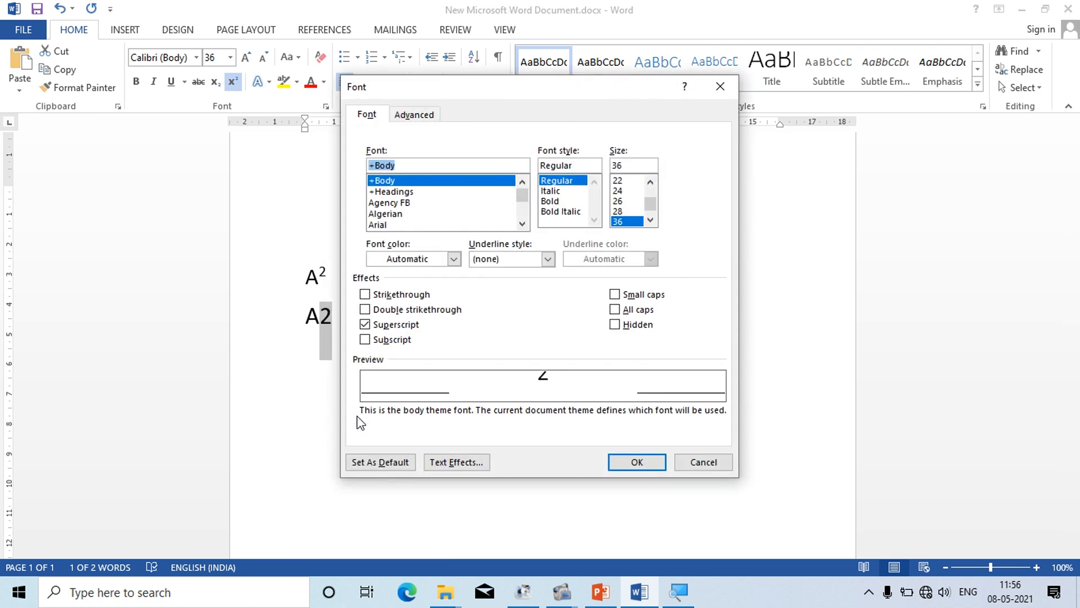
{"action": "left_click", "coordinate": [368, 340]}
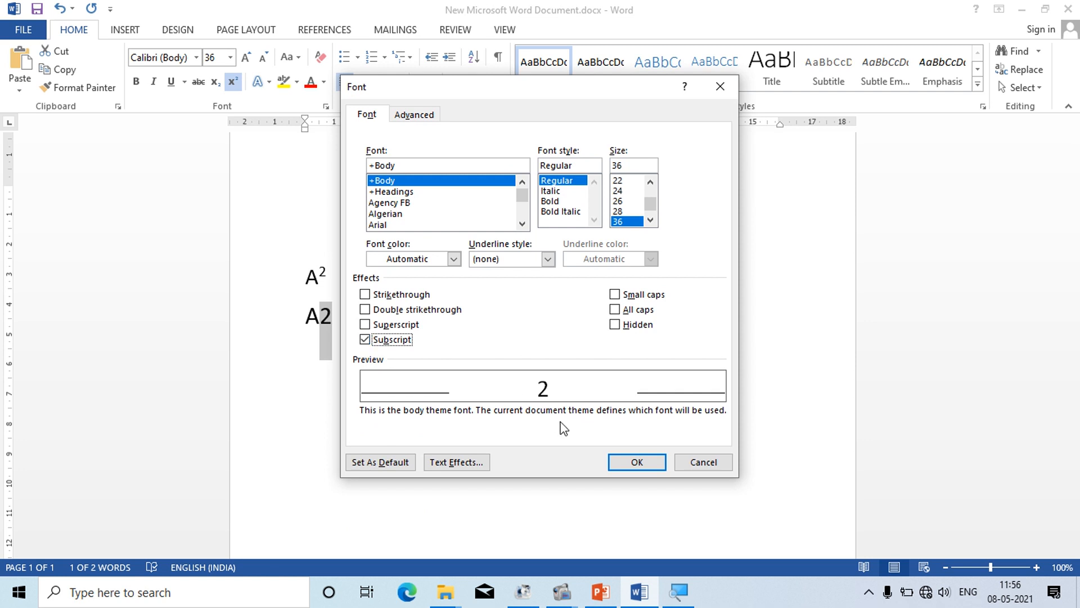
{"action": "left_click", "coordinate": [634, 462]}
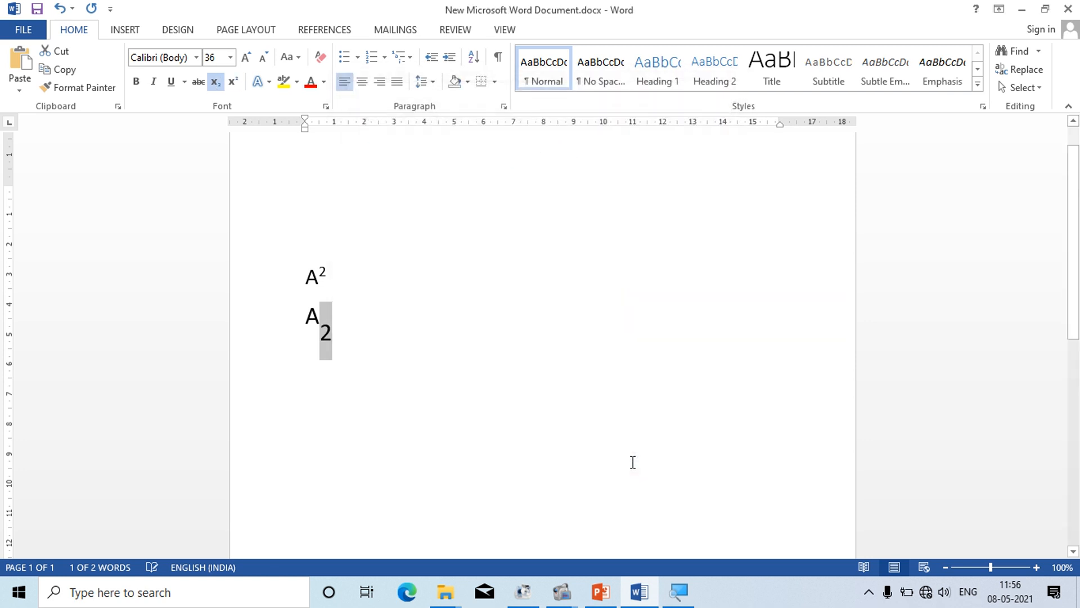
{"action": "left_click", "coordinate": [356, 340]}
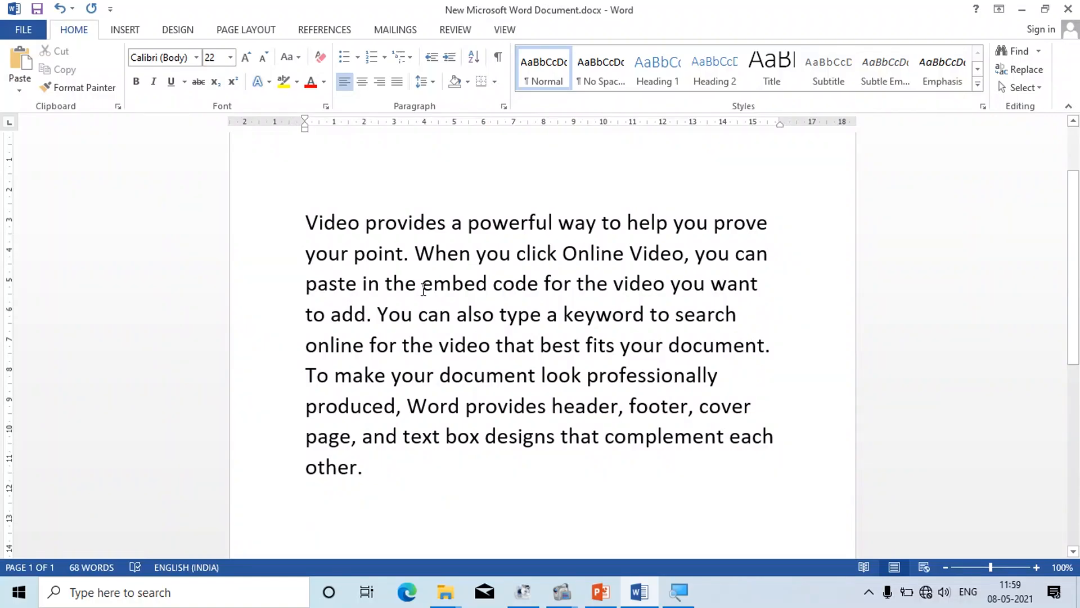
Highlight the first sentence, "Video provides a powerful way to help you prove your point.", in yellow.
{"action": "left_click", "coordinate": [307, 222]}
{"action": "left_click_drag", "start_coordinate": [307, 222], "coordinate": [410, 259]}
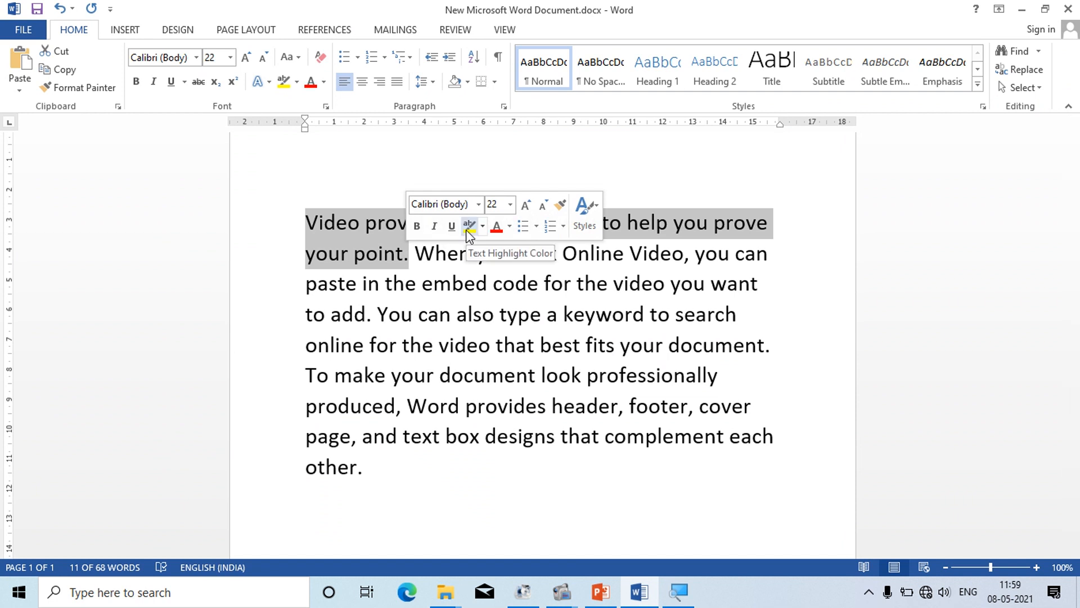
{"action": "key", "text": "super"}
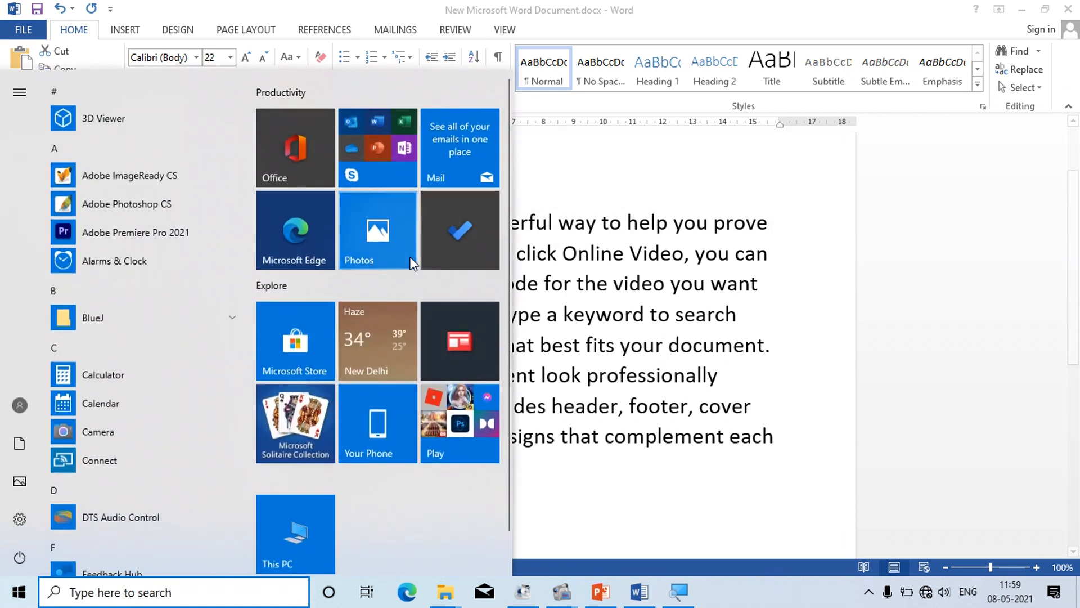
{"action": "key", "text": "Escape"}
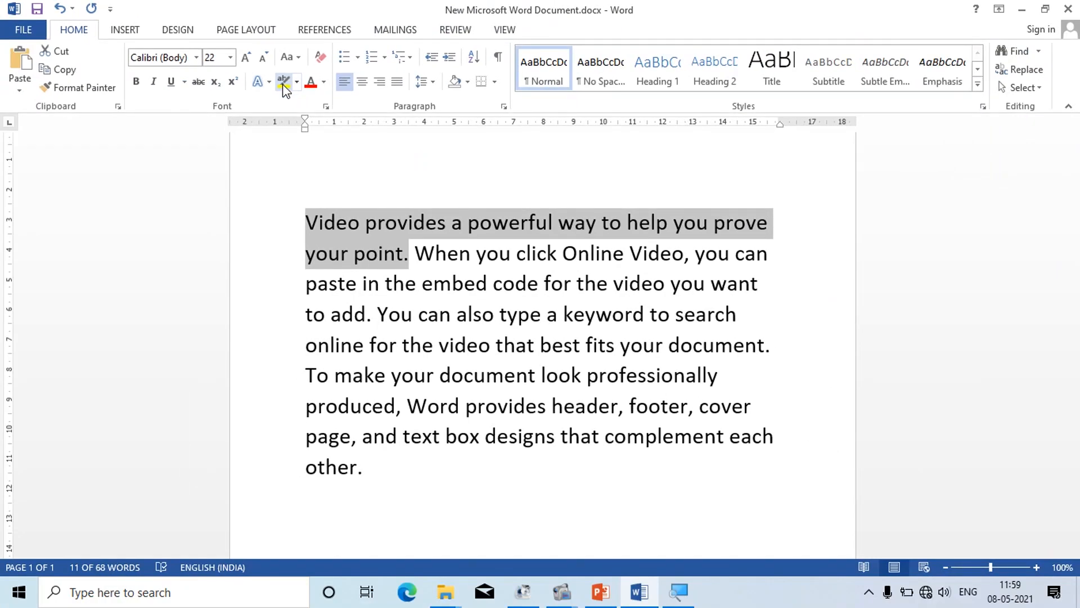
{"action": "left_click", "coordinate": [285, 83]}
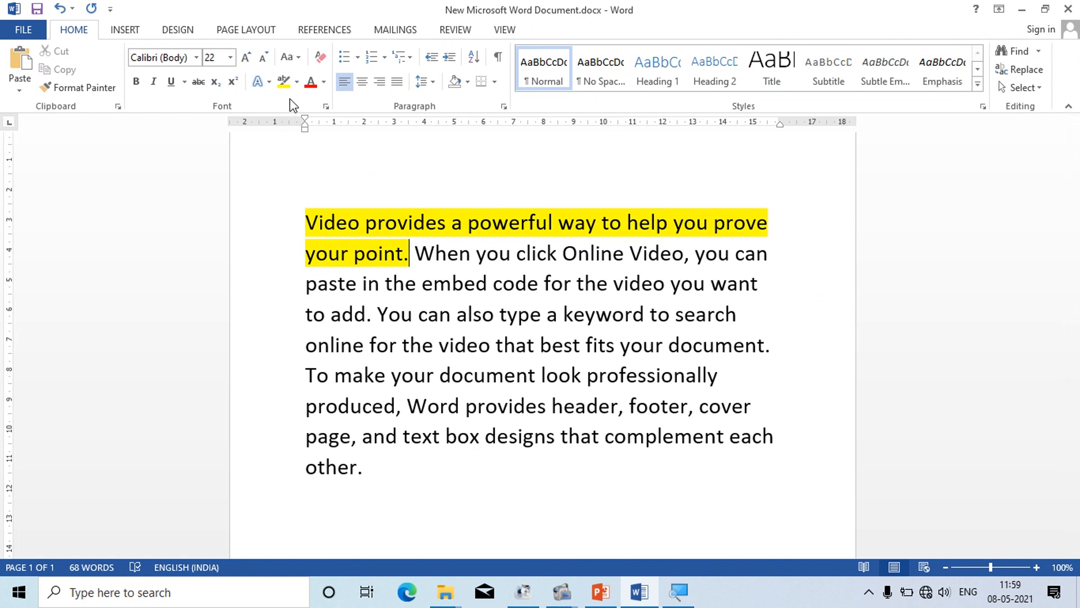
Undo the yellow highlight on the first sentence and highlight it in light gray instead.
{"action": "left_click", "coordinate": [296, 85]}
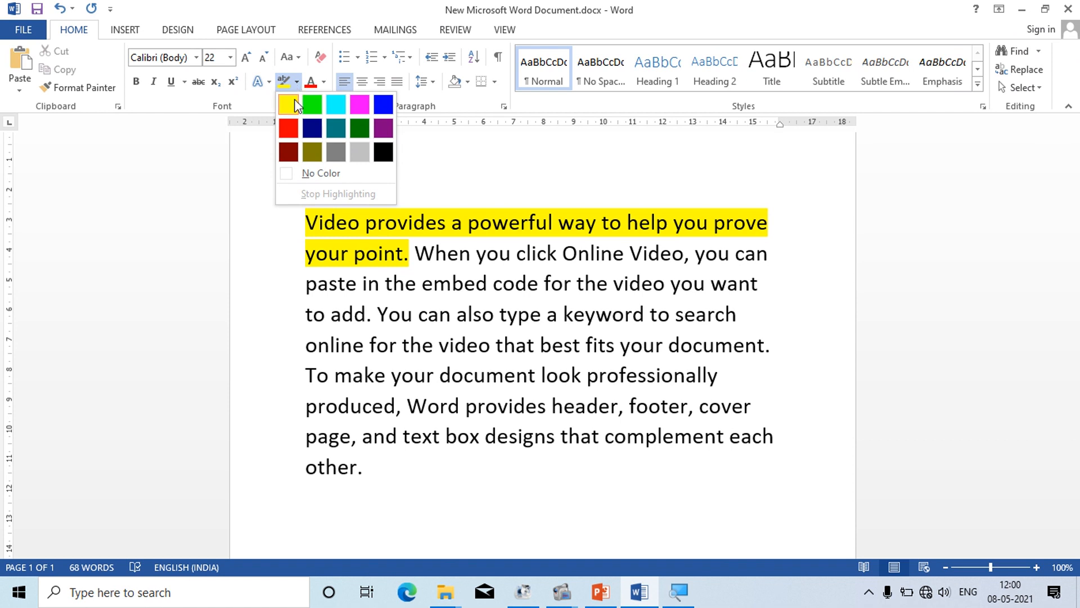
{"action": "left_click", "coordinate": [359, 153]}
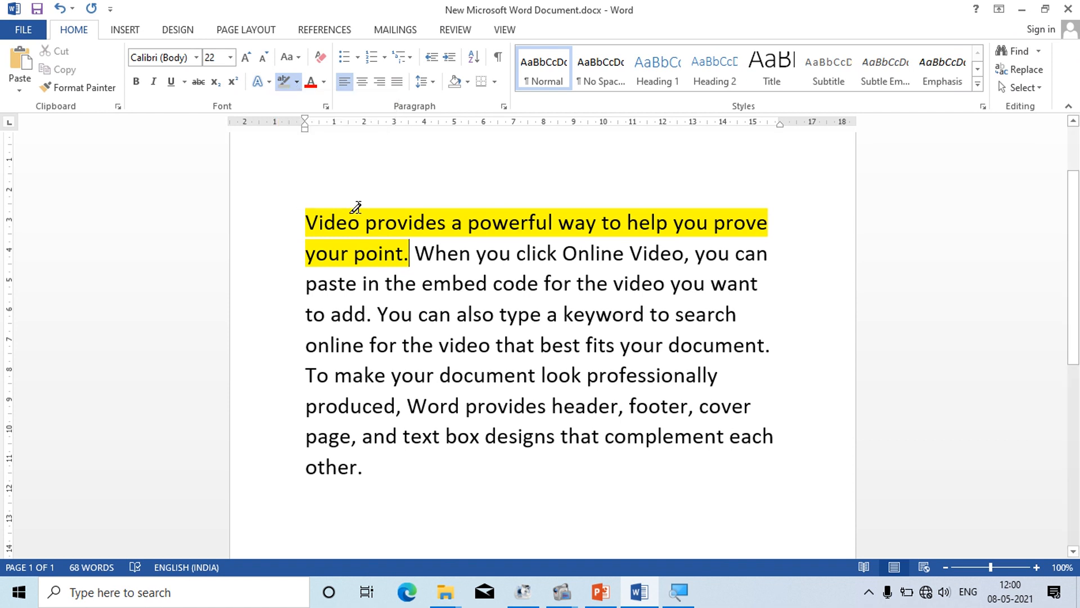
{"action": "left_click", "coordinate": [336, 216]}
{"action": "key", "text": "ctrl+z"}
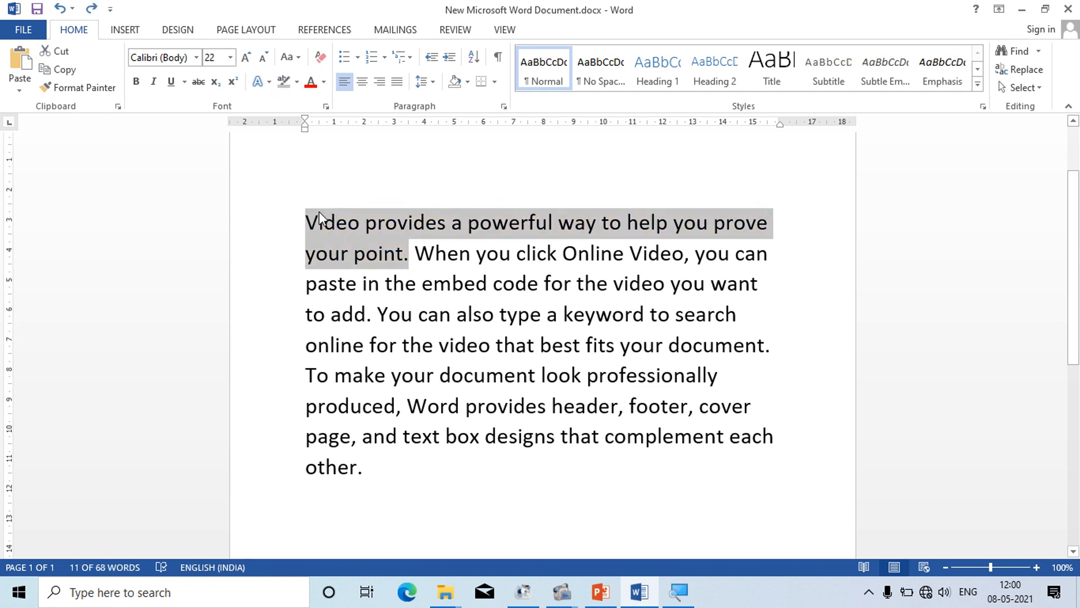
{"action": "left_click", "coordinate": [294, 86]}
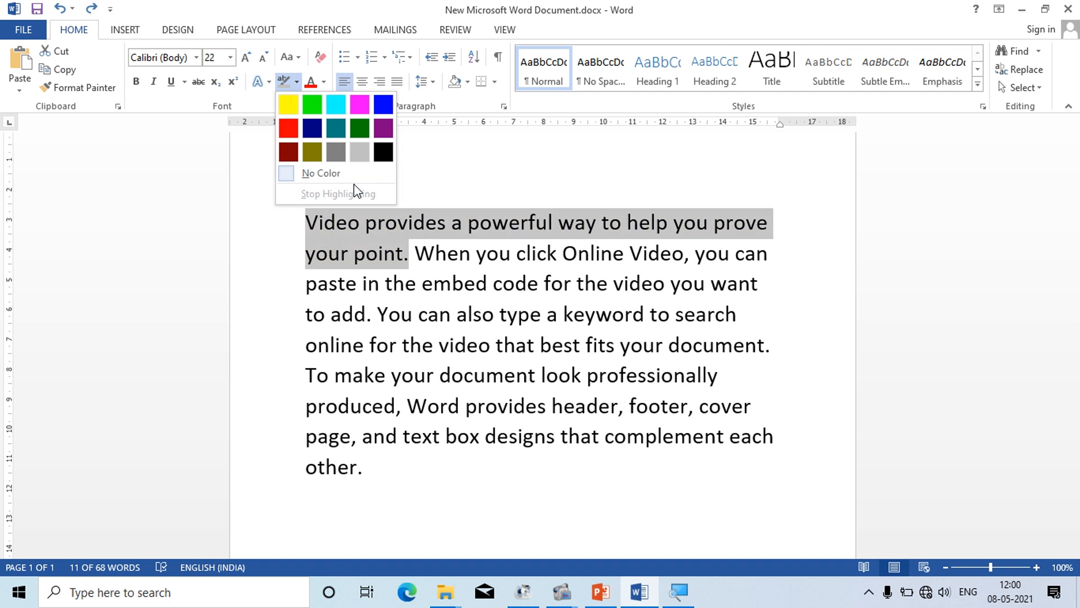
{"action": "left_click", "coordinate": [359, 152]}
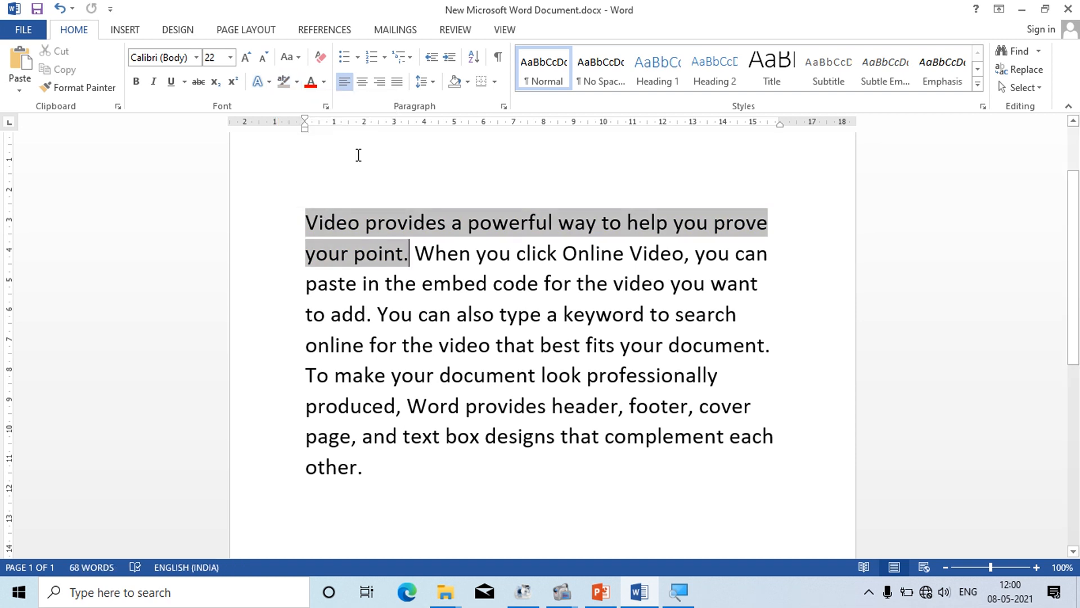
Clear all formatting from the paragraph, and undo the clearing.
{"action": "left_click", "coordinate": [322, 59]}
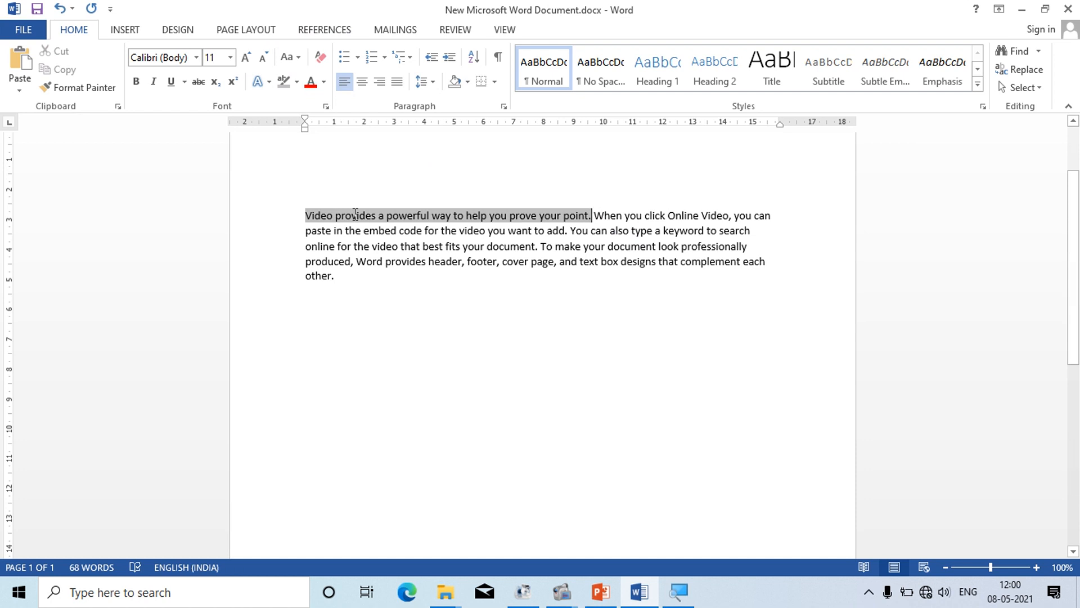
{"action": "key", "text": "ctrl+z"}
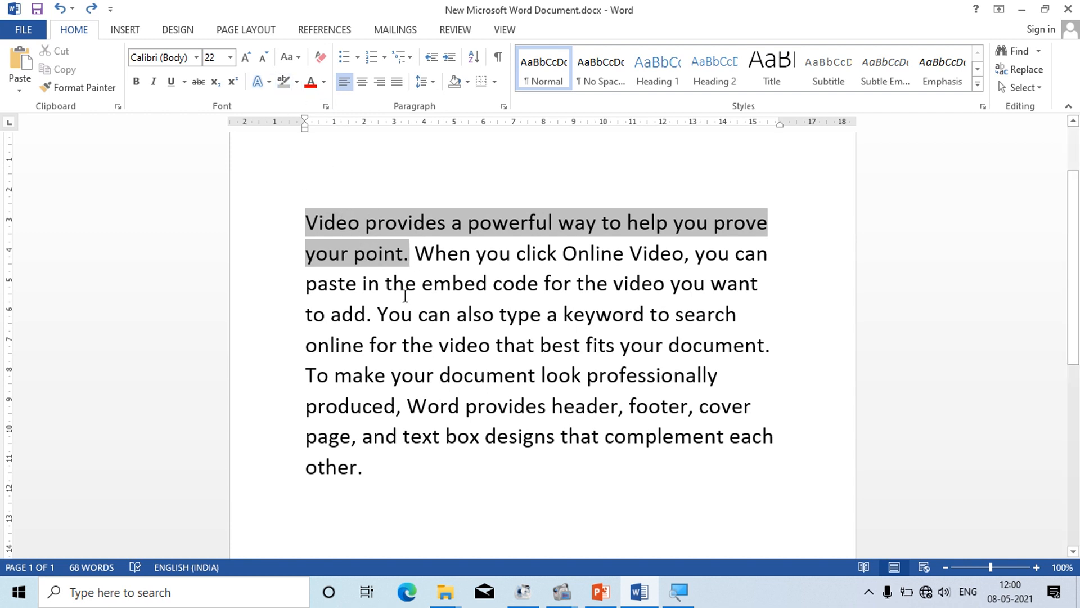
Highlight the sentence "You can also type a keyword to search online for the video that best fits your document." in bright green.
{"action": "left_click_drag", "start_coordinate": [377, 314], "coordinate": [781, 342]}
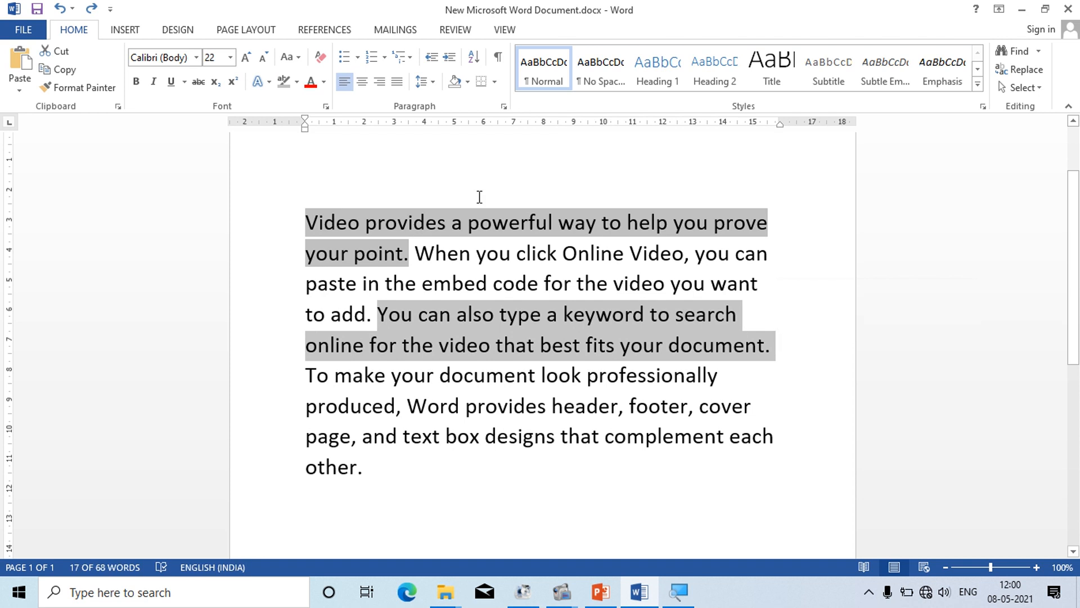
{"action": "left_click", "coordinate": [297, 84]}
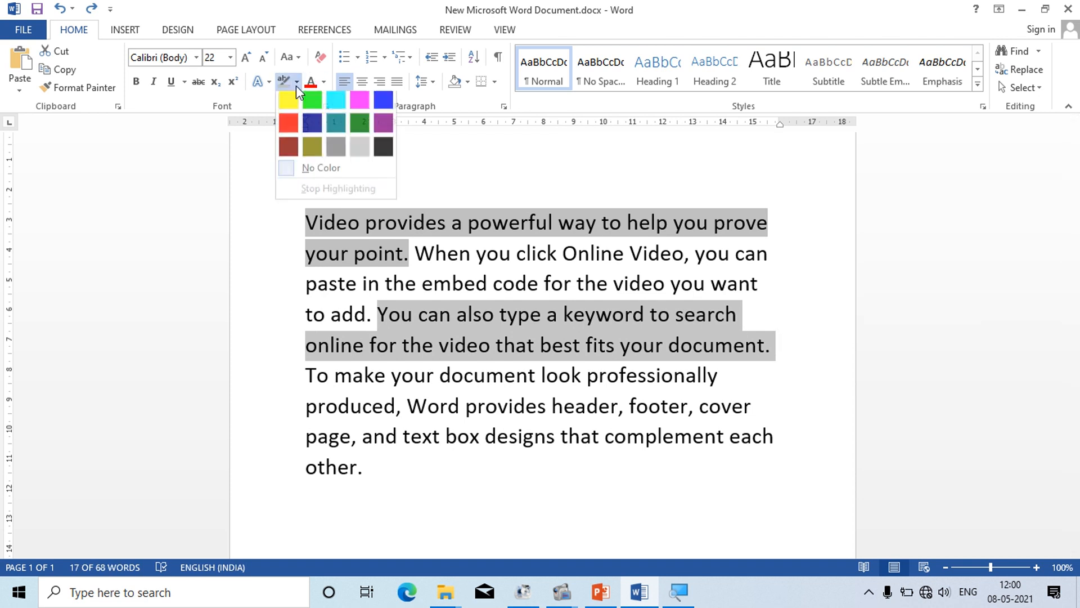
{"action": "left_click", "coordinate": [308, 112]}
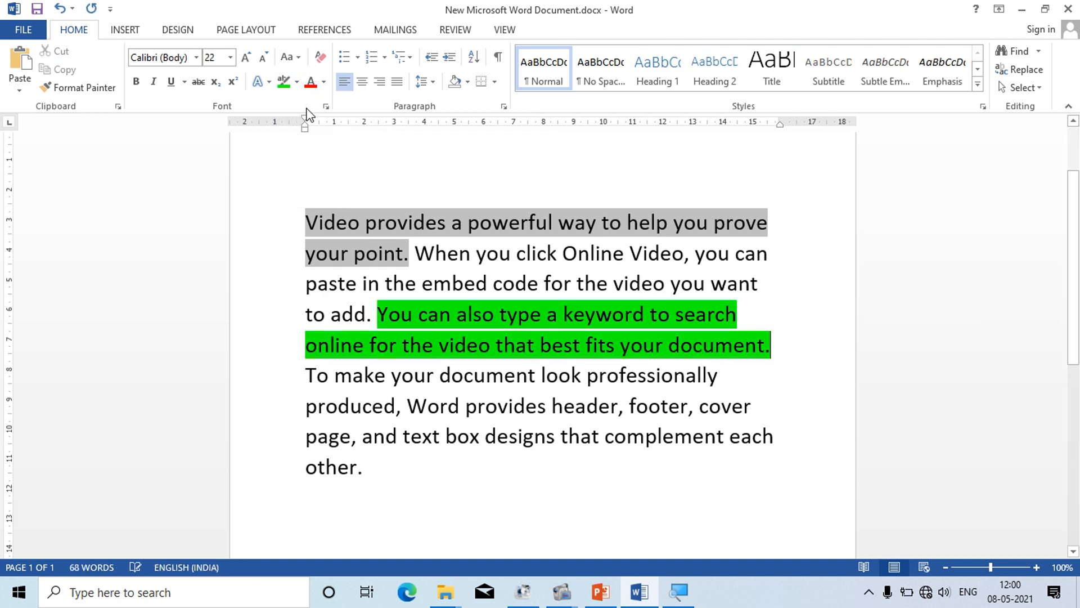
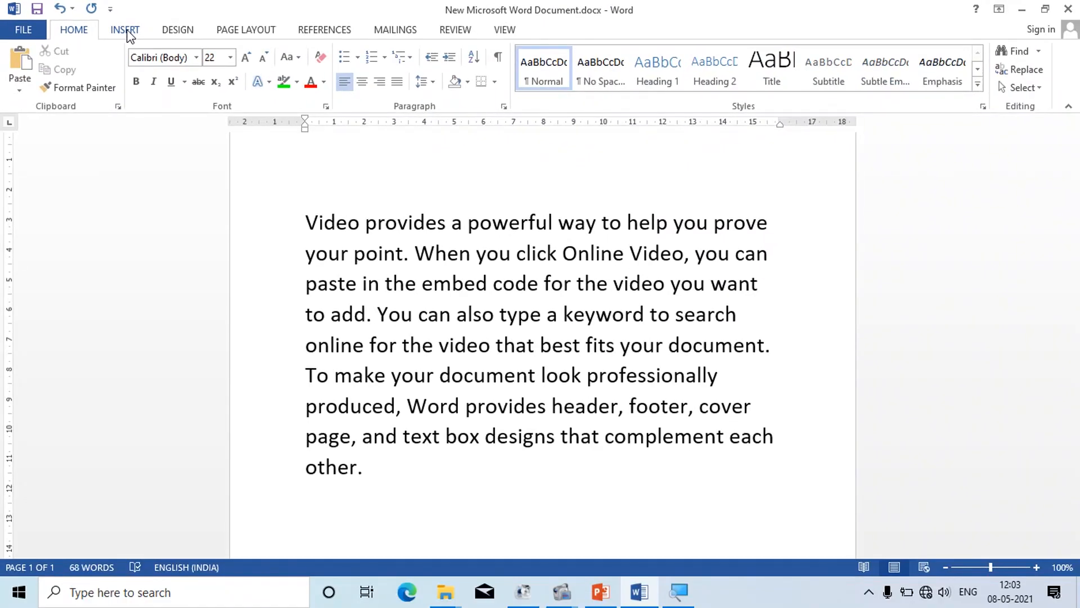
Insert a Blank style header containing the text "Video Editor" and return to the document body.
{"action": "left_click", "coordinate": [130, 35]}
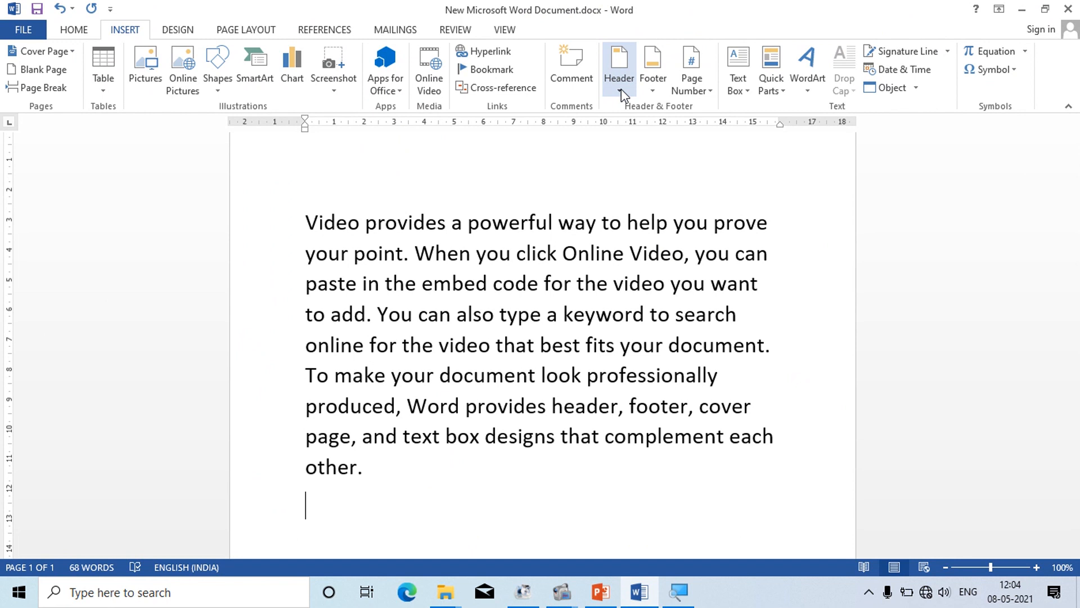
{"action": "left_click", "coordinate": [618, 89]}
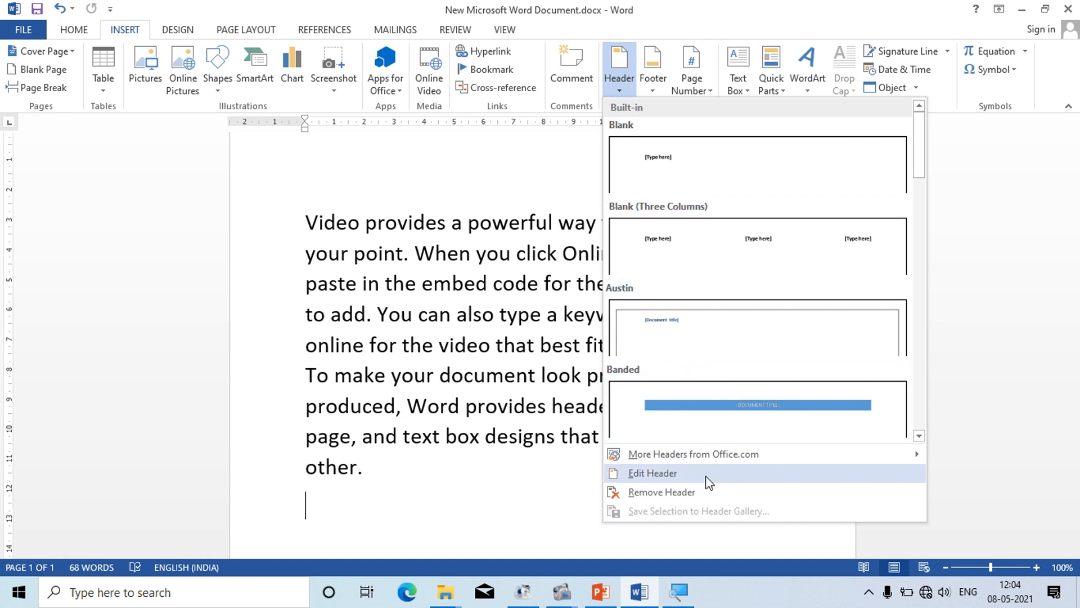
{"action": "mouse_move", "coordinate": [673, 458]}
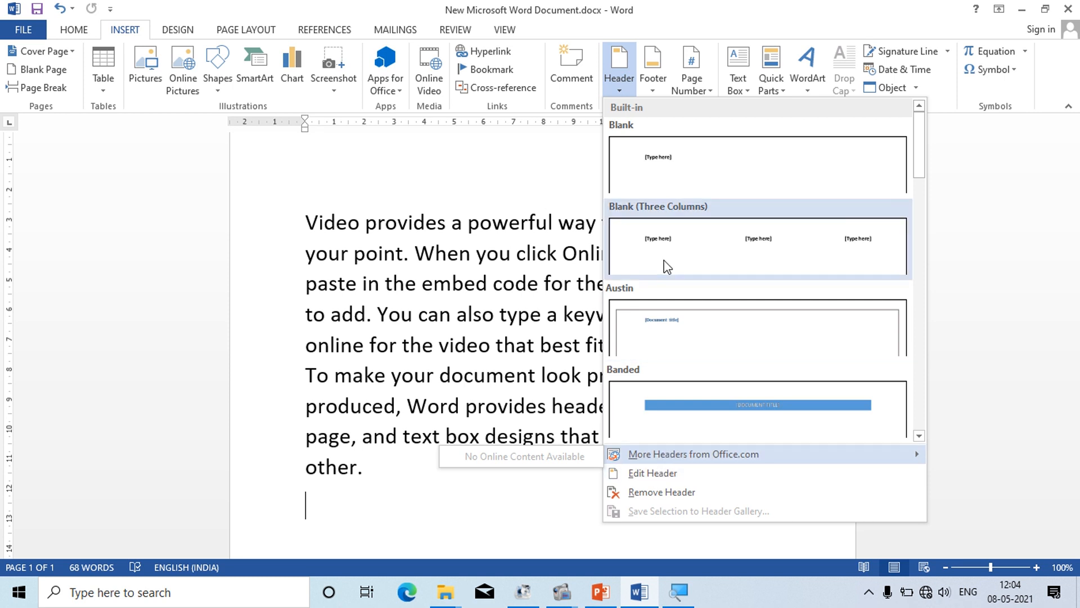
{"action": "left_click", "coordinate": [681, 166]}
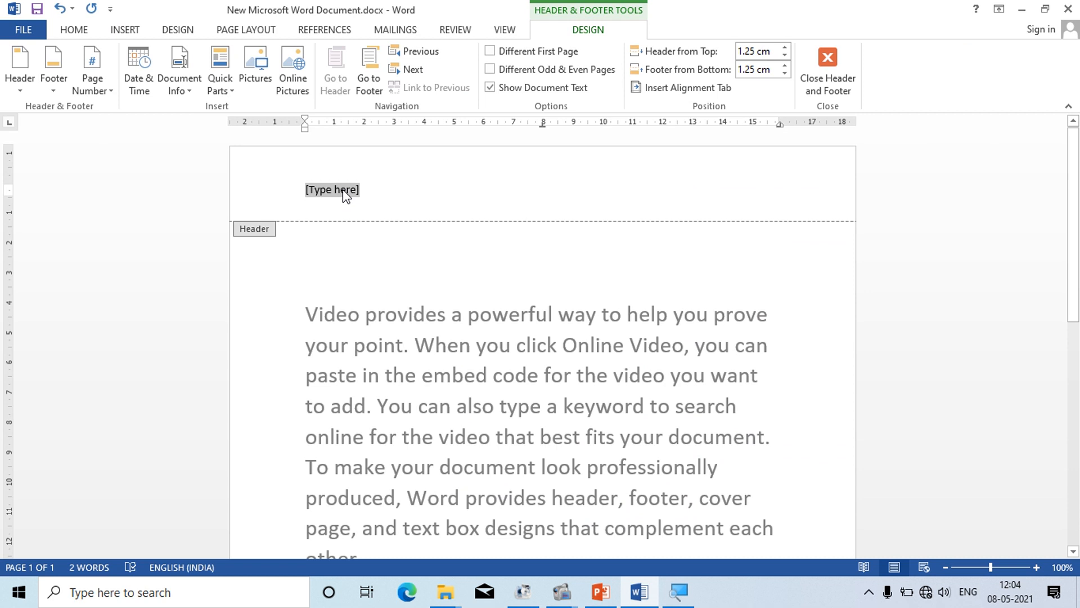
{"action": "type", "text": "video E"}
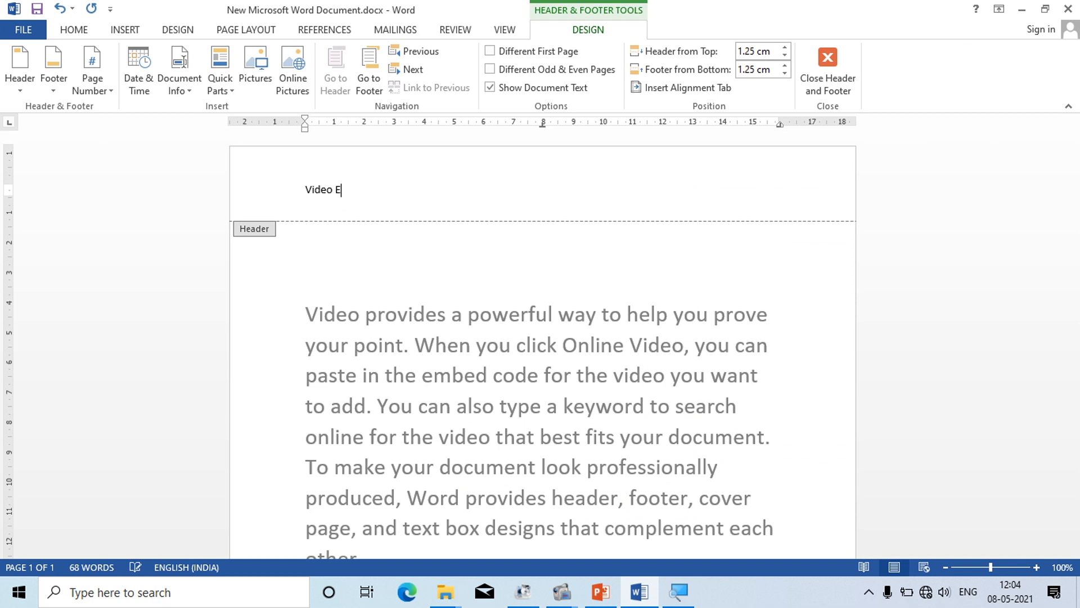
{"action": "type", "text": "ditor"}
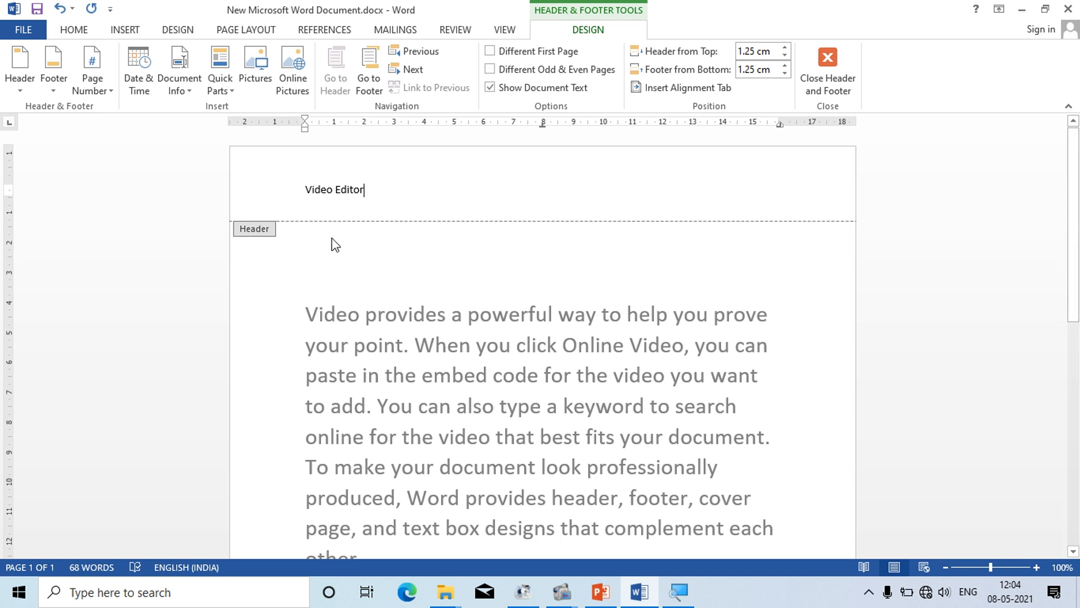
{"action": "double_click", "coordinate": [353, 258]}
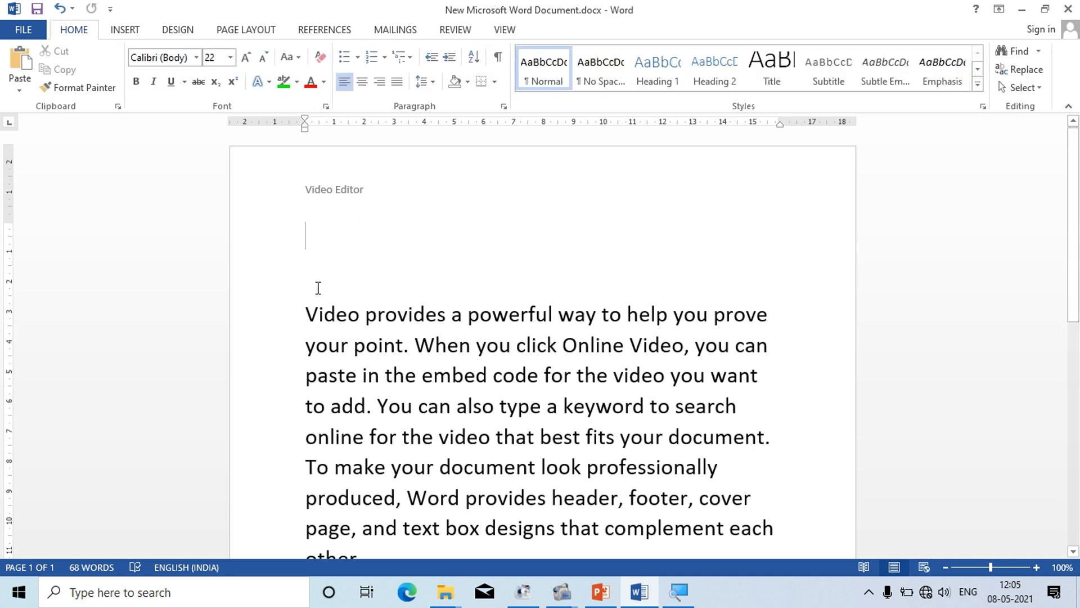
Remove the empty lines above the paragraph and add blank lines below it until the document extends to three pages.
{"action": "key", "text": "Delete"}
{"action": "key", "text": "Delete"}
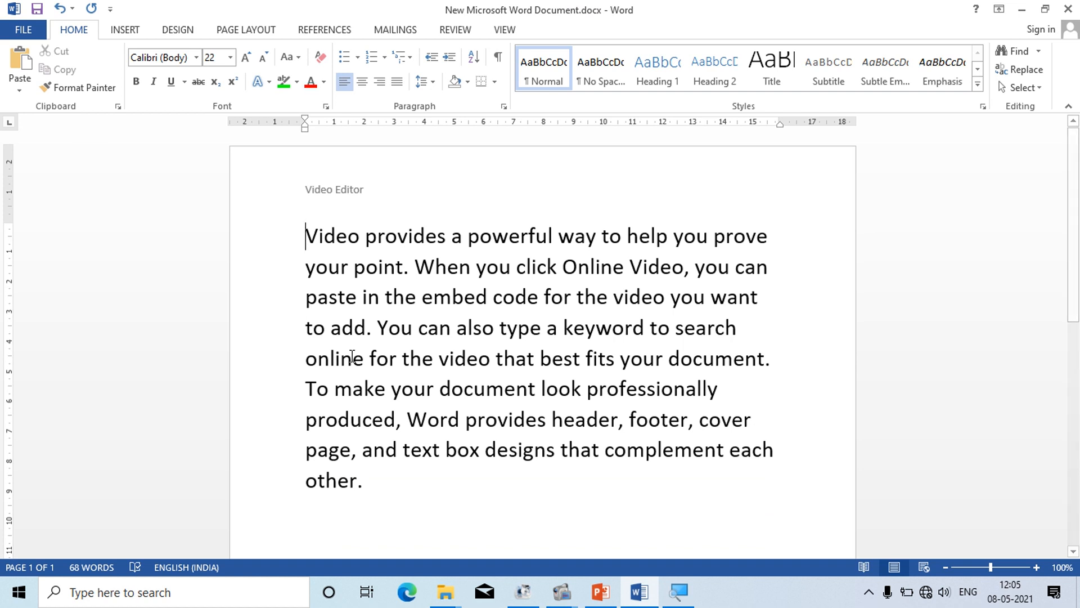
{"action": "left_click", "coordinate": [380, 487]}
{"action": "key", "text": "Return"}
{"action": "key", "text": "Return"}
{"action": "key", "text": "Return"}
{"action": "key", "text": "Return"}
{"action": "key", "text": "Return"}
{"action": "key", "text": "Return"}
{"action": "key", "text": "Return"}
{"action": "key", "text": "Return"}
{"action": "key", "text": "Return"}
{"action": "key", "text": "Return"}
{"action": "key", "text": "Return"}
{"action": "key", "text": "Return"}
{"action": "key", "text": "Return"}
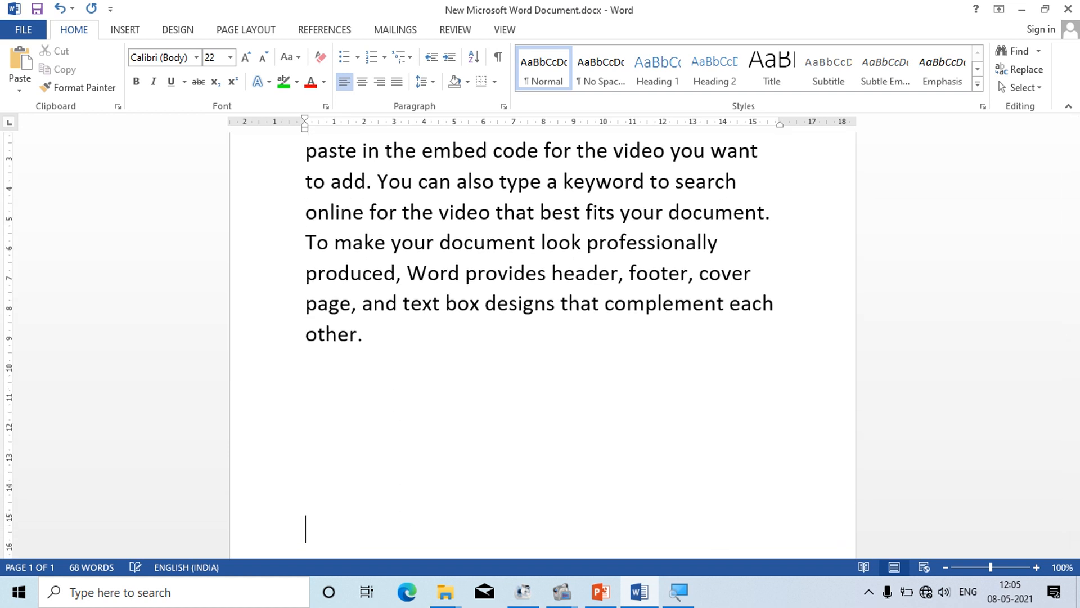
{"action": "key", "text": "Return"}
{"action": "key", "text": "Return"}
{"action": "key", "text": "Return"}
{"action": "key", "text": "Return"}
{"action": "key", "text": "Return"}
{"action": "key", "text": "Return"}
{"action": "key", "text": "Return"}
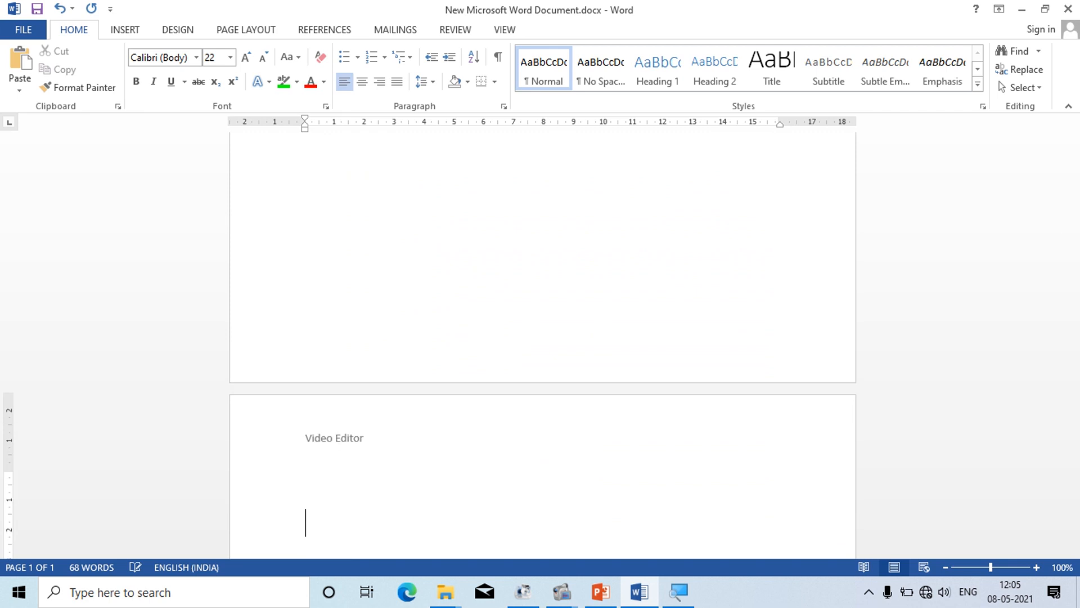
{"action": "key", "text": "Return"}
{"action": "key", "text": "Return"}
{"action": "key", "text": "Return"}
{"action": "key", "text": "Return"}
{"action": "key", "text": "Return"}
{"action": "key", "text": "Return"}
{"action": "key", "text": "Return"}
{"action": "key", "text": "Return"}
{"action": "key", "text": "Return"}
{"action": "key", "text": "Return"}
{"action": "key", "text": "Return"}
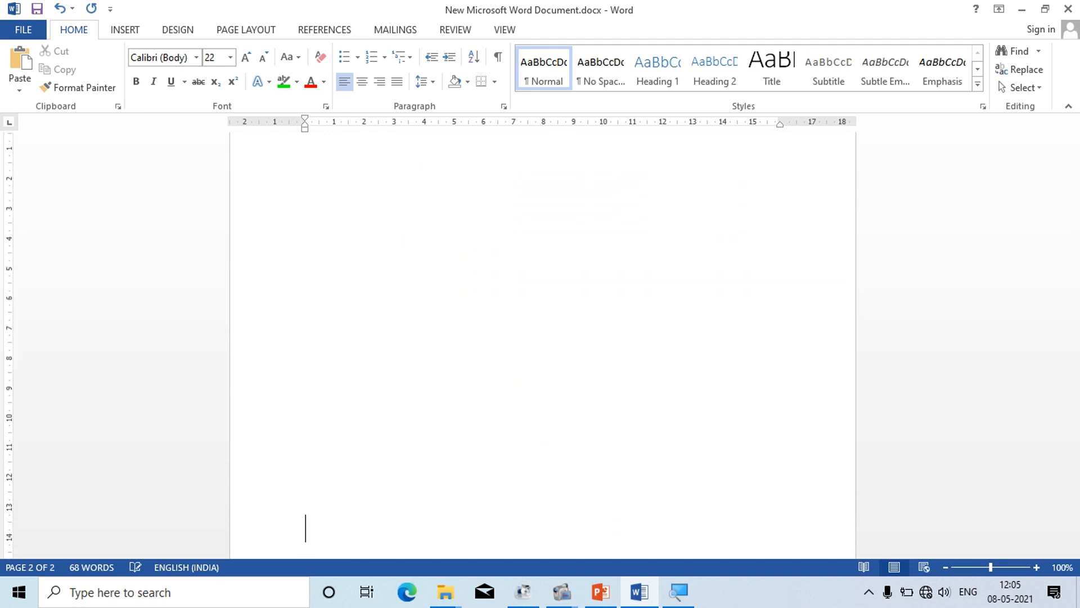
{"action": "key", "text": "BackSpace"}
{"action": "key", "text": "BackSpace"}
{"action": "key", "text": "BackSpace"}
{"action": "key", "text": "BackSpace"}
{"action": "key", "text": "BackSpace"}
{"action": "key", "text": "BackSpace"}
{"action": "key", "text": "BackSpace"}
{"action": "key", "text": "BackSpace"}
{"action": "key", "text": "BackSpace"}
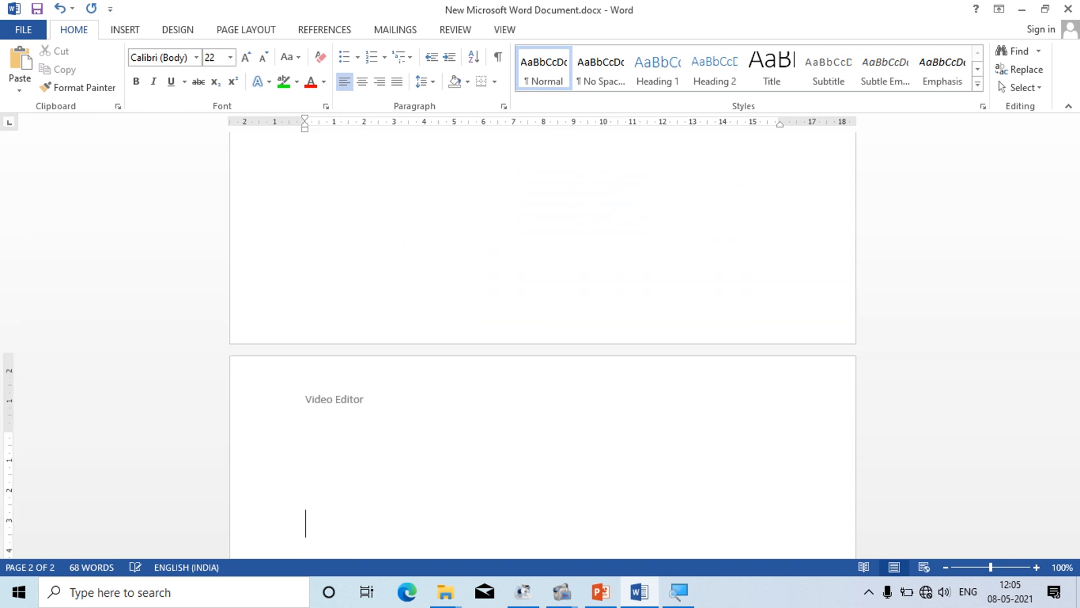
{"action": "key", "text": "Return"}
{"action": "key", "text": "Return"}
{"action": "key", "text": "Return"}
{"action": "key", "text": "Return"}
{"action": "key", "text": "Return"}
{"action": "key", "text": "Return"}
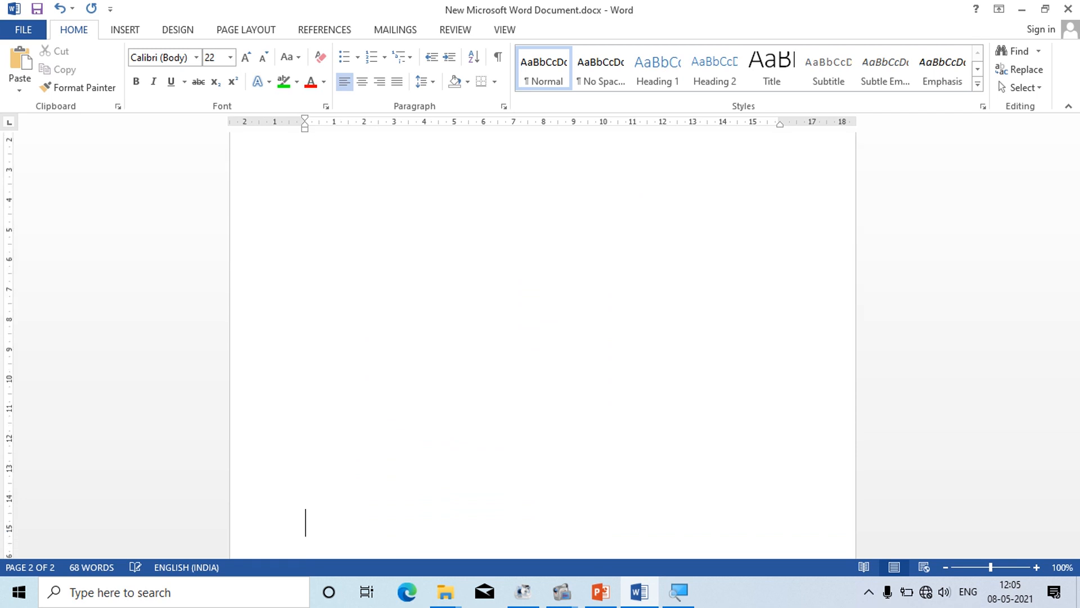
Review the header across the document's pages, and open and close the first page's header area.
{"action": "left_click", "coordinate": [379, 486]}
{"action": "scroll", "coordinate": [379, 487], "scroll_direction": "up", "scroll_amount": 6}
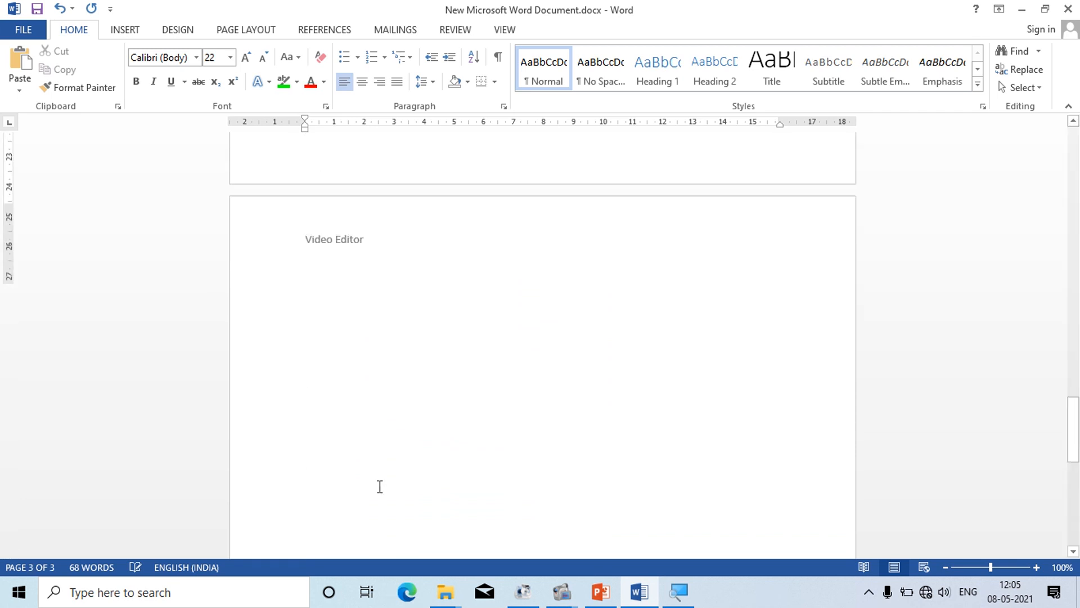
{"action": "scroll", "coordinate": [380, 487], "scroll_direction": "up", "scroll_amount": 10}
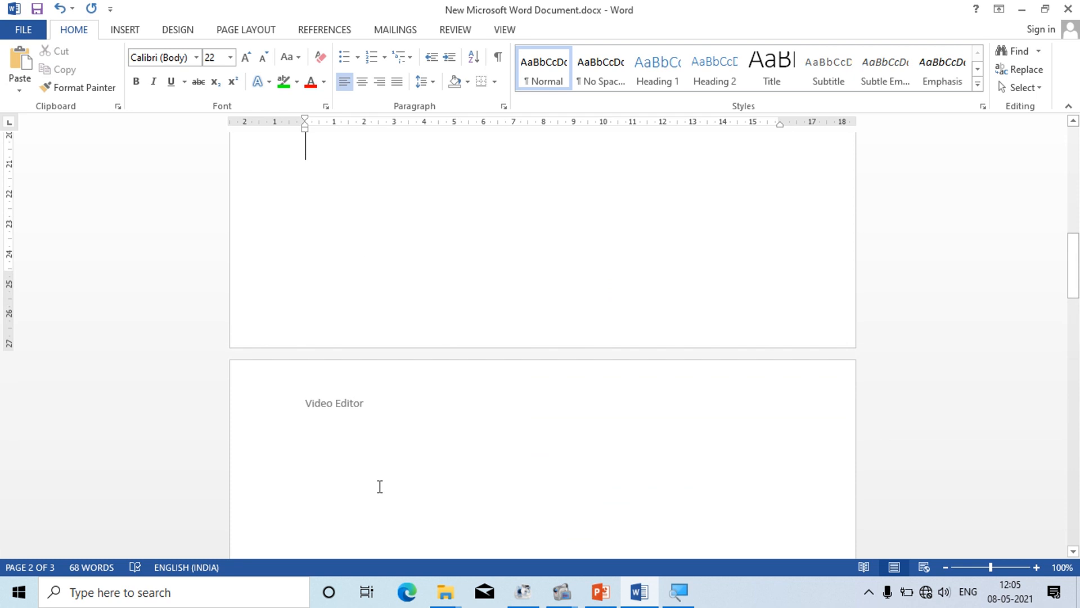
{"action": "scroll", "coordinate": [379, 488], "scroll_direction": "up", "scroll_amount": 8}
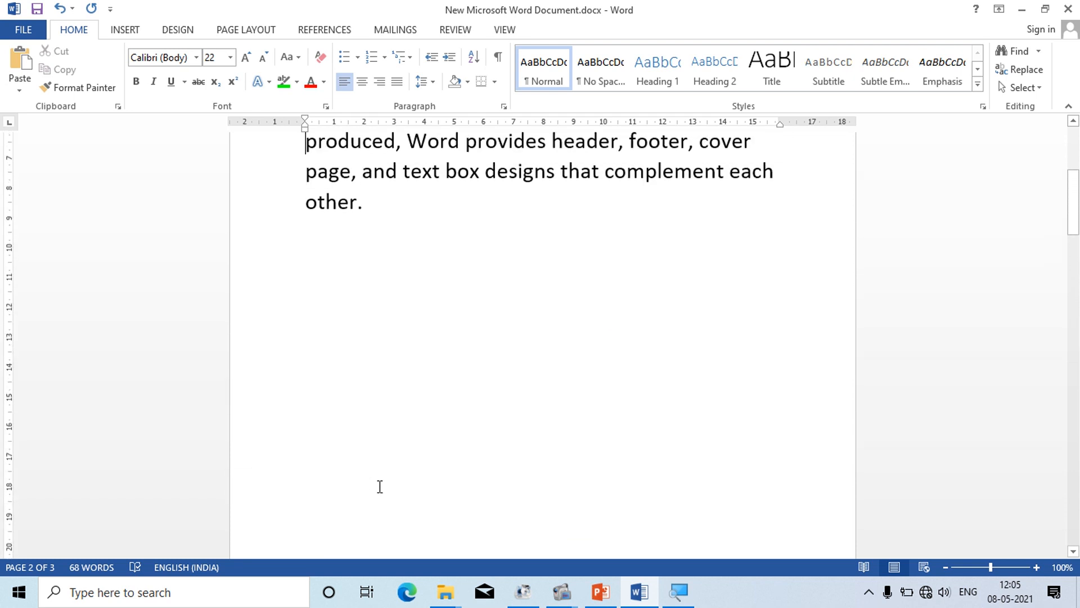
{"action": "scroll", "coordinate": [380, 487], "scroll_direction": "up", "scroll_amount": 5}
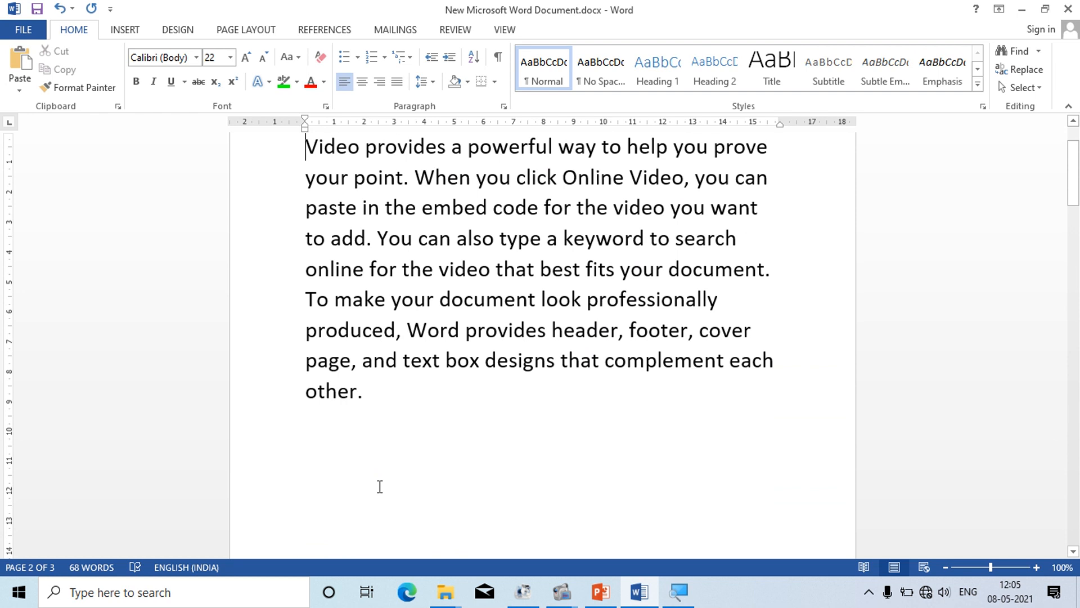
{"action": "left_click_drag", "start_coordinate": [1076, 173], "coordinate": [1076, 162]}
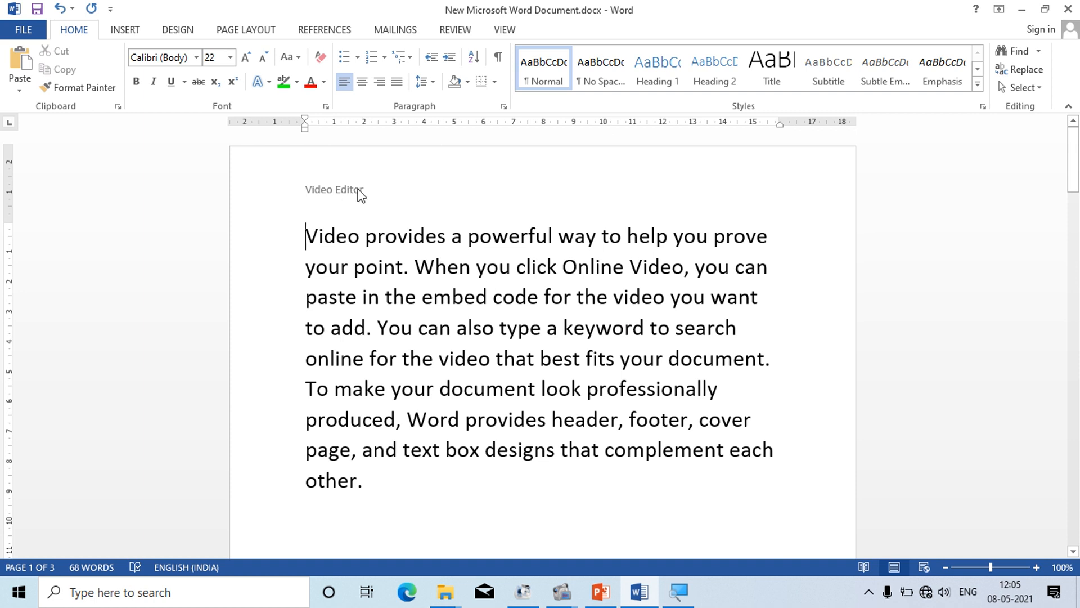
{"action": "double_click", "coordinate": [374, 189]}
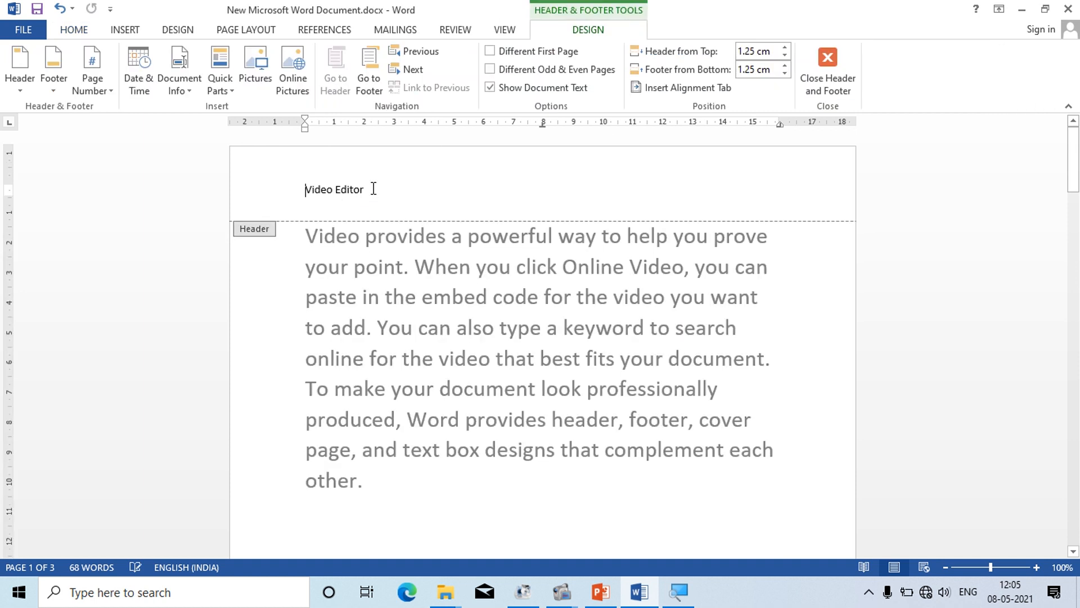
{"action": "double_click", "coordinate": [378, 281]}
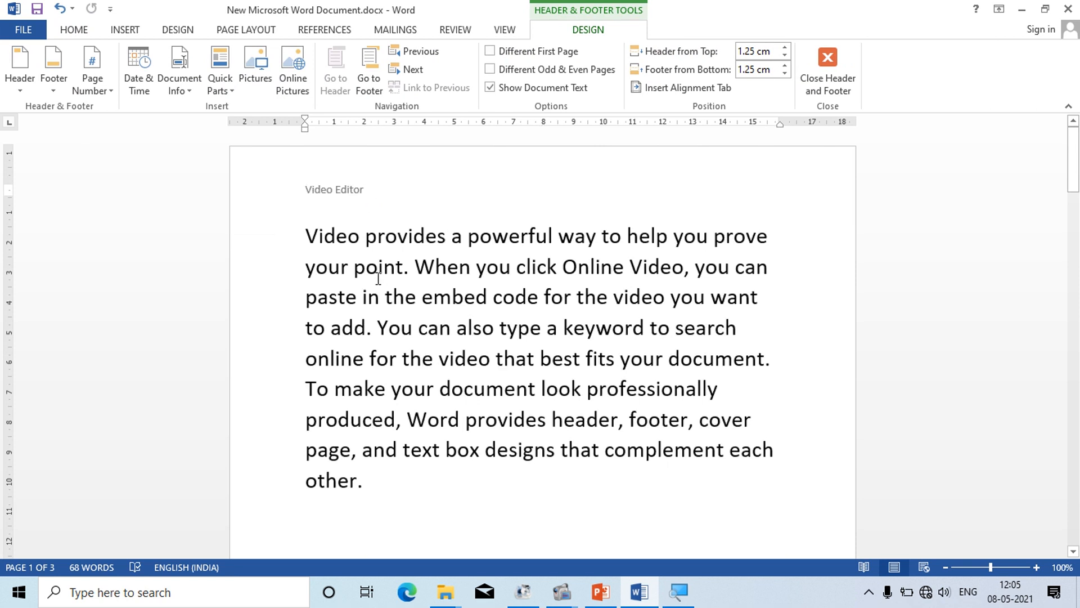
Replace the header text with a person's first name in capitals and return to the document body.
{"action": "double_click", "coordinate": [344, 190]}
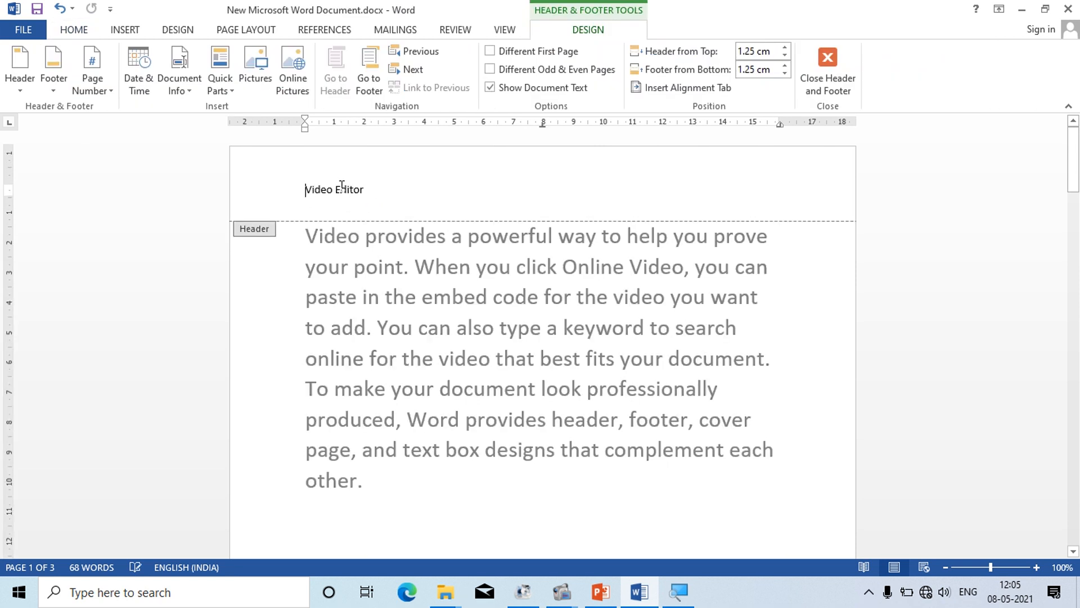
{"action": "left_click_drag", "start_coordinate": [366, 190], "coordinate": [279, 186]}
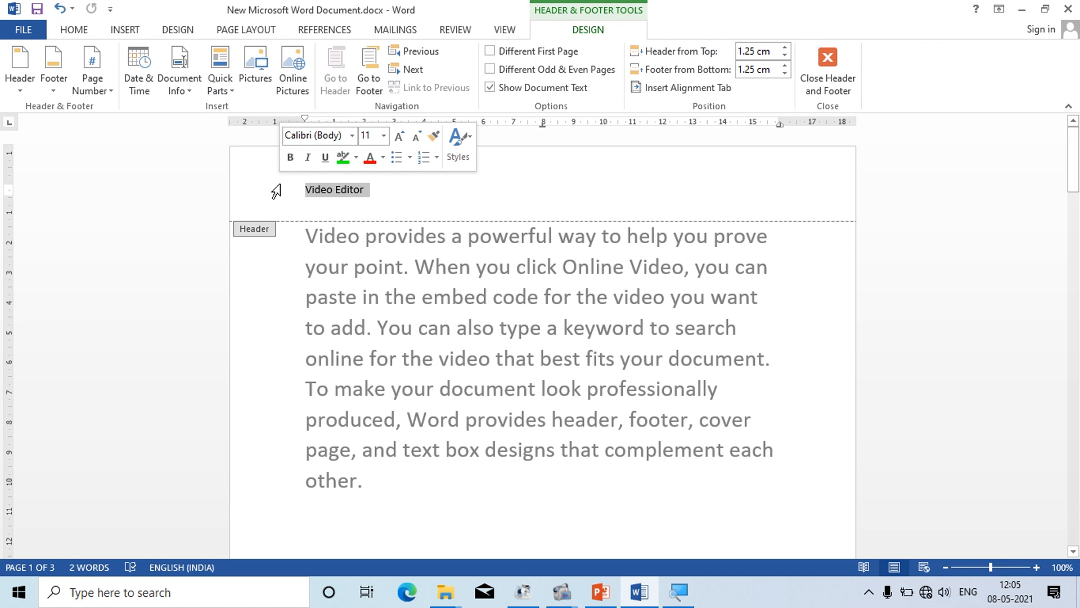
{"action": "type", "text": "sourav"}
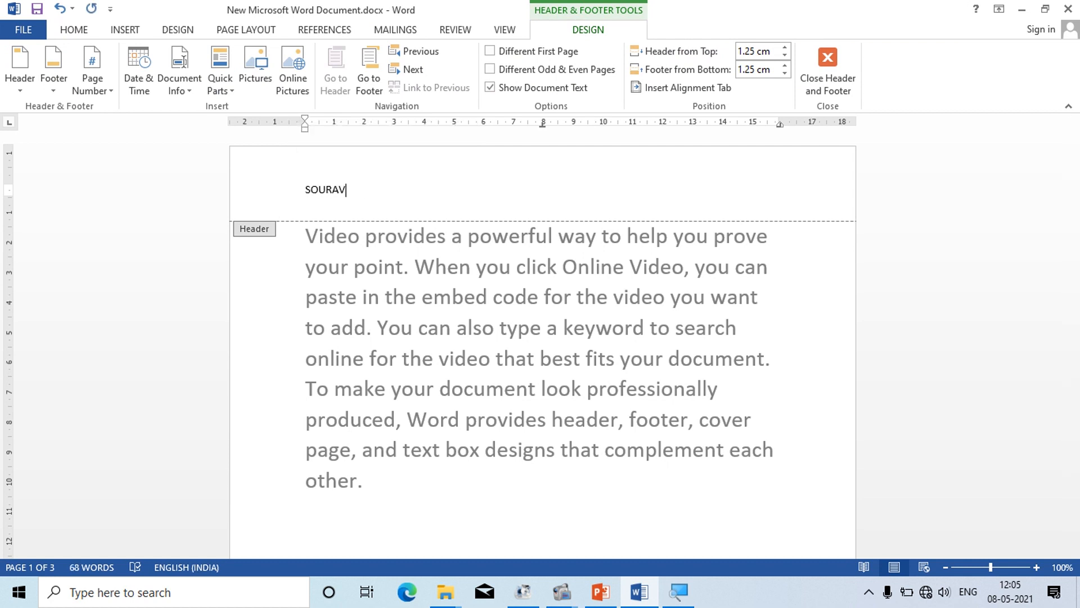
{"action": "double_click", "coordinate": [400, 360]}
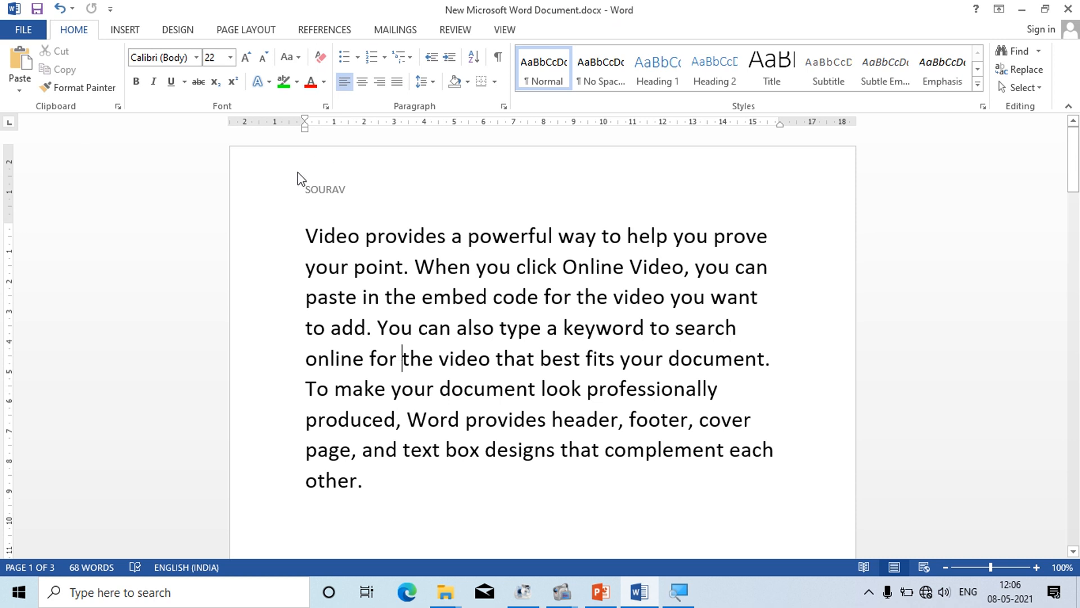
Replace the header text with "VIDEO EDITOR" in capitals and return to the document body.
{"action": "double_click", "coordinate": [335, 189]}
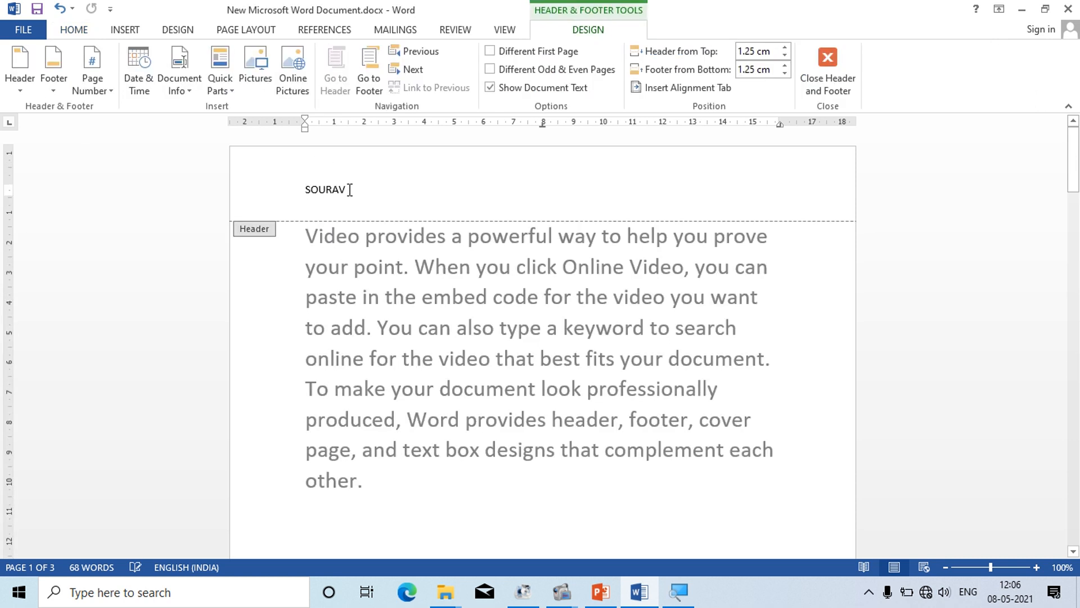
{"action": "left_click_drag", "start_coordinate": [348, 190], "coordinate": [308, 194]}
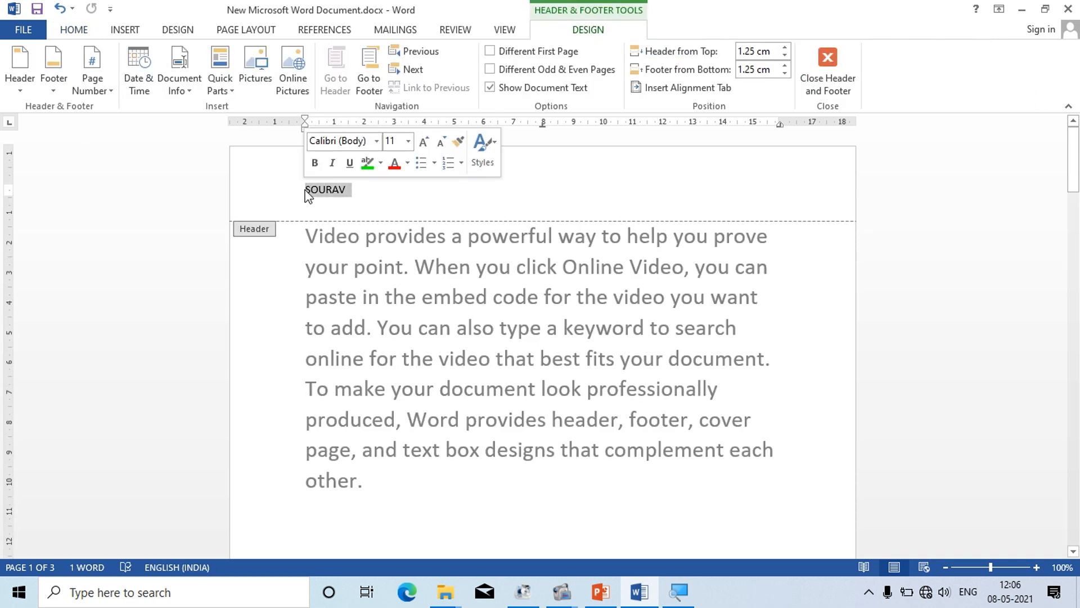
{"action": "type", "text": "VIDE"}
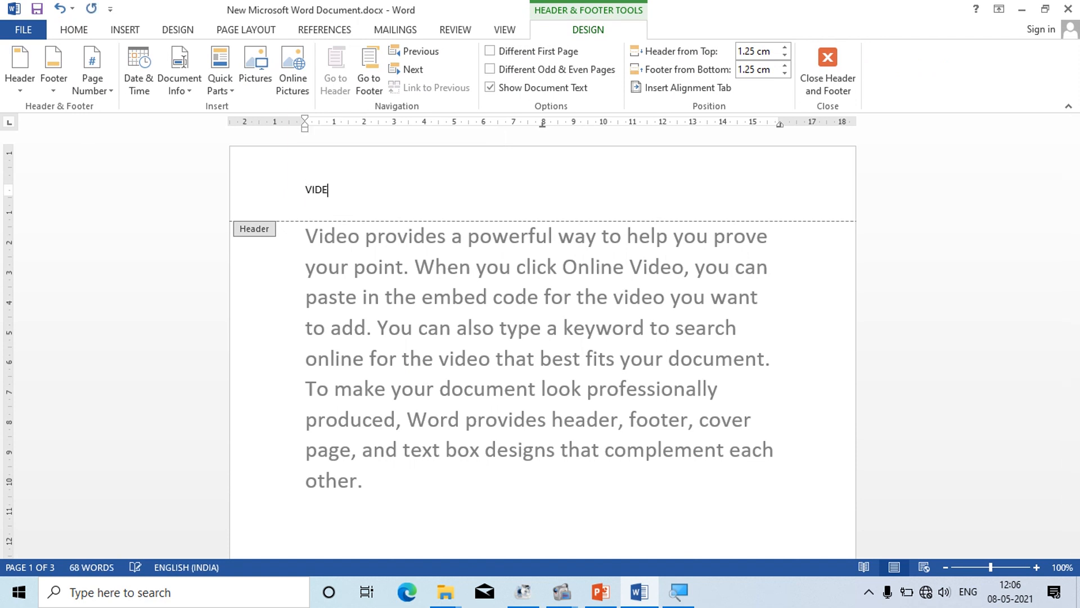
{"action": "type", "text": "O EDITOR"}
{"action": "double_click", "coordinate": [434, 295]}
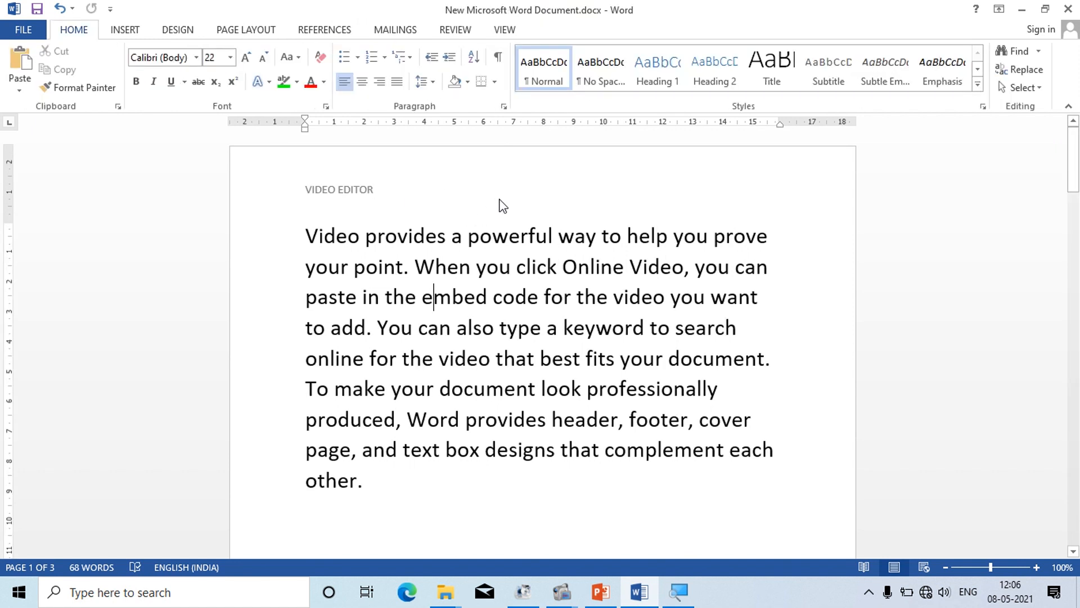
Insert a Blank style footer containing a person's first name in capitals and return to the document body.
{"action": "left_click", "coordinate": [139, 32]}
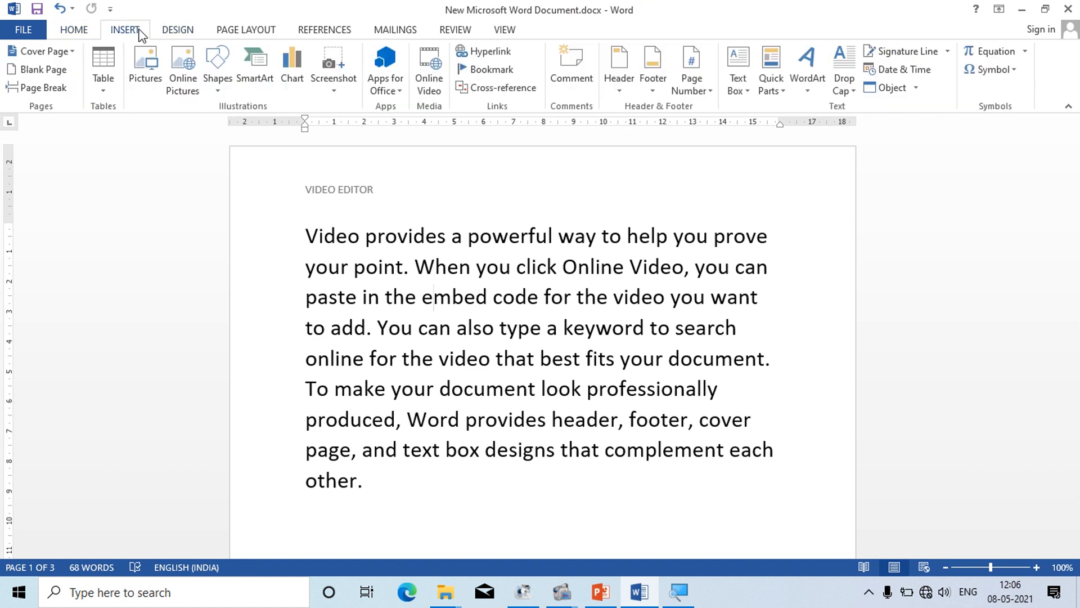
{"action": "left_click", "coordinate": [657, 91]}
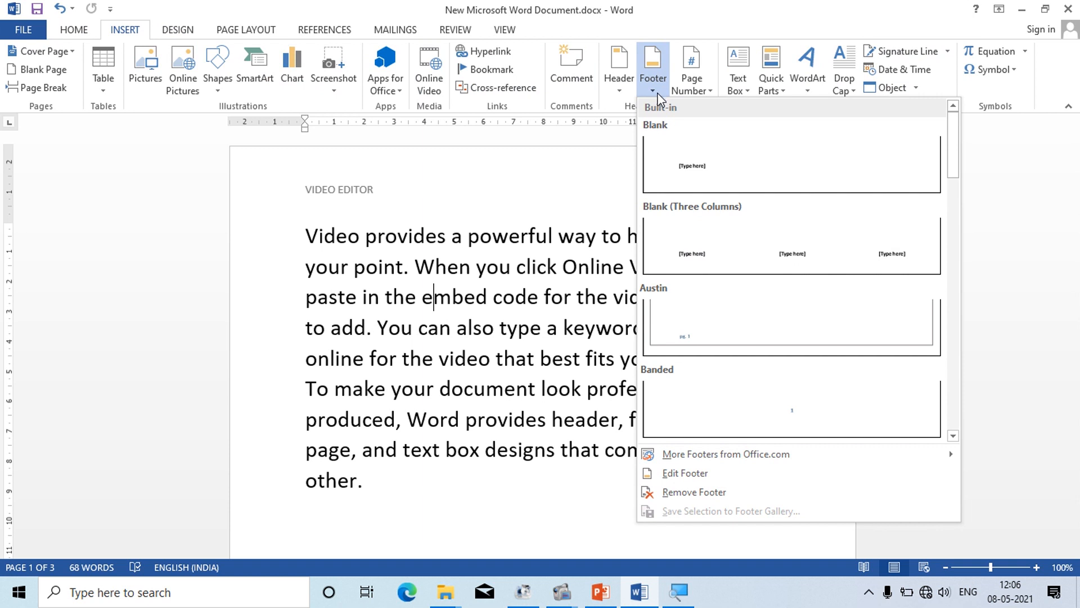
{"action": "left_click", "coordinate": [731, 185]}
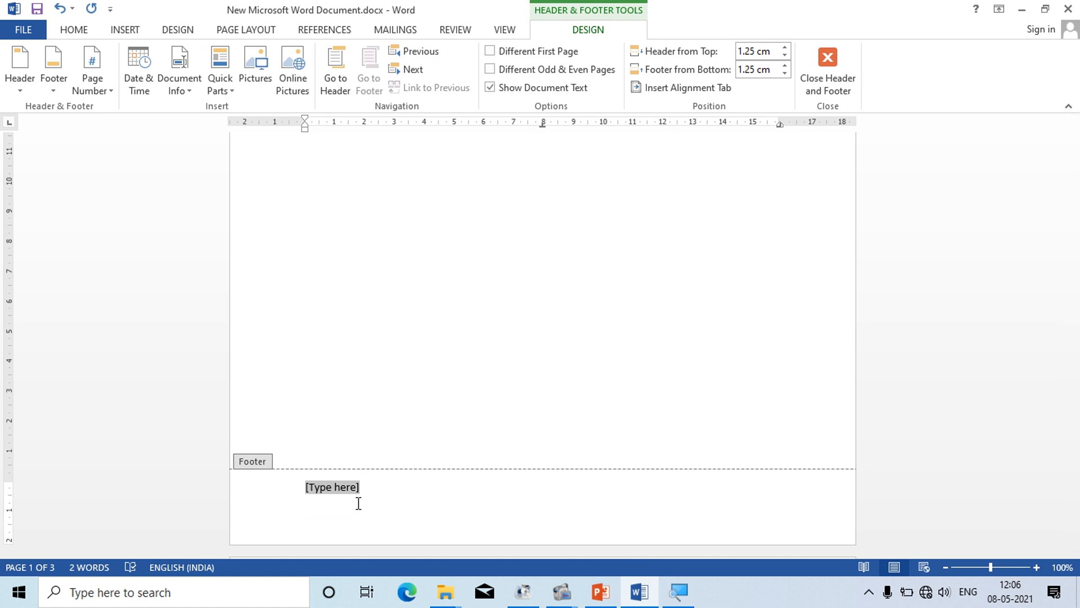
{"action": "type", "text": "s"}
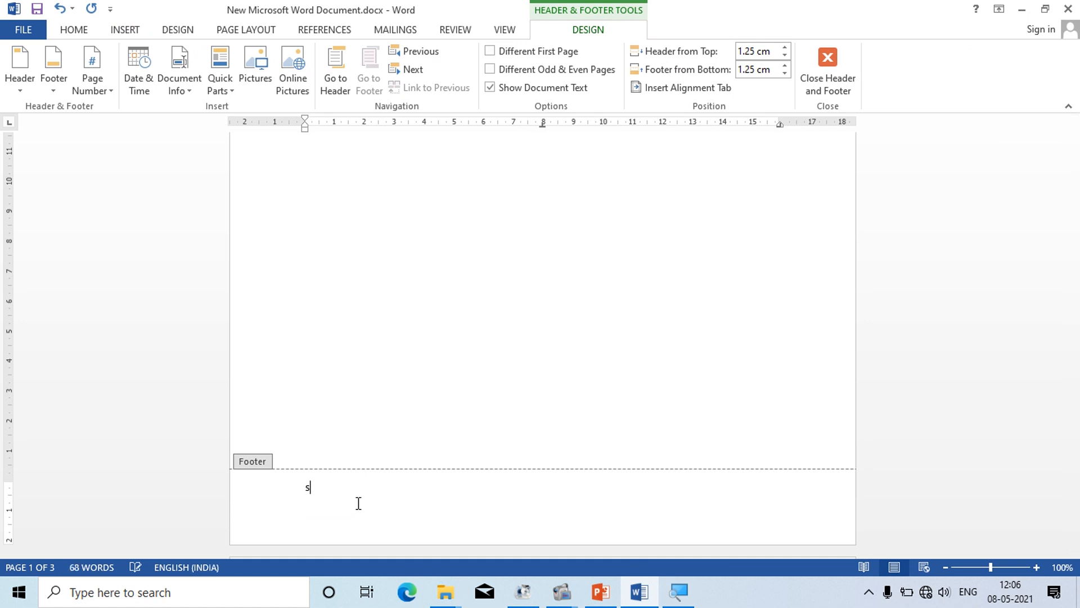
{"action": "key", "text": "BackSpace"}
{"action": "type", "text": "SOURAV"}
{"action": "double_click", "coordinate": [370, 416]}
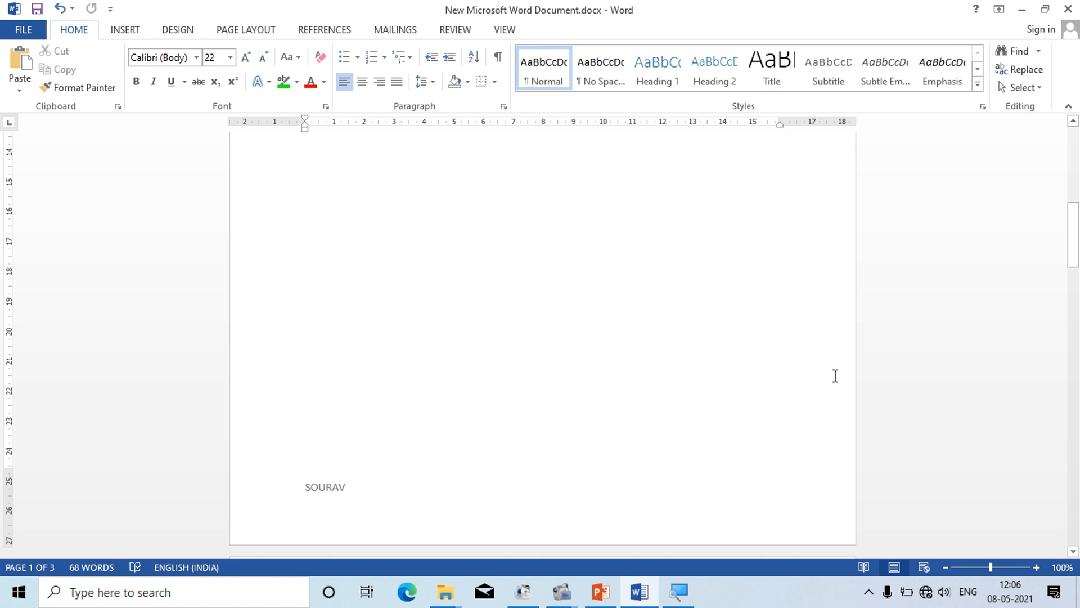
{"action": "left_click_drag", "start_coordinate": [1071, 234], "coordinate": [1068, 133]}
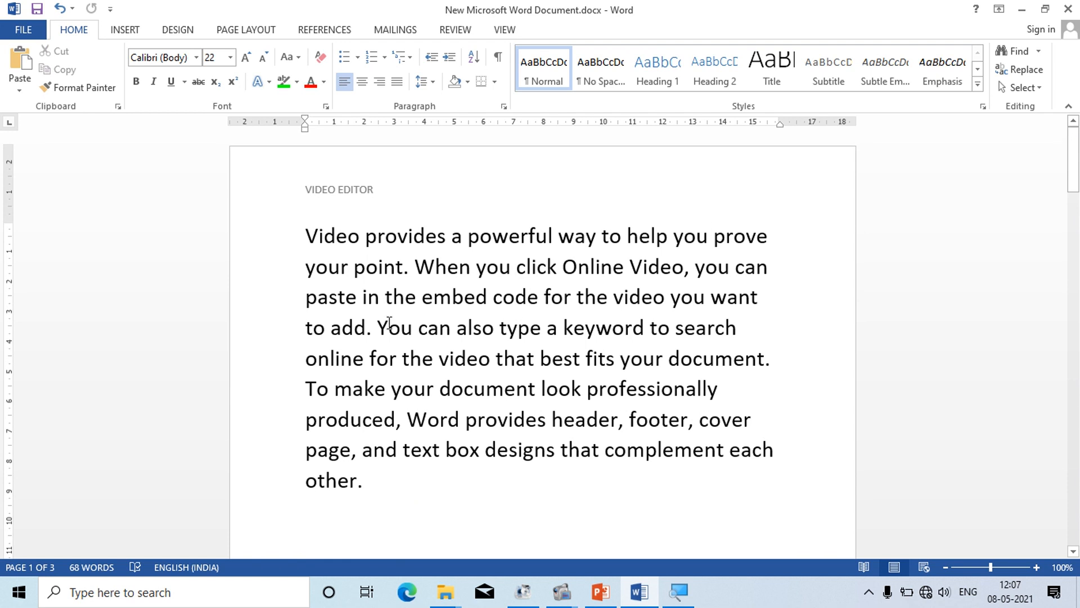